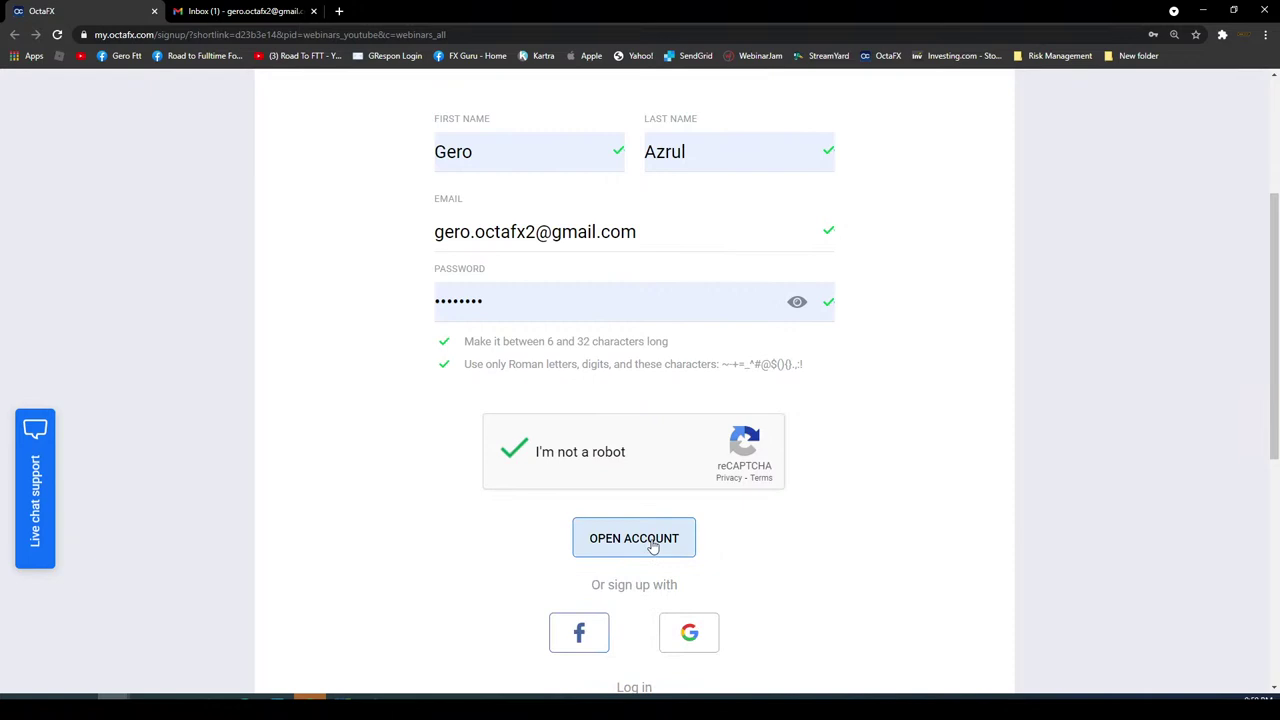
Submit the completed OctaFX sign-up form and dismiss the offer to save the password.
left_click(652, 547)
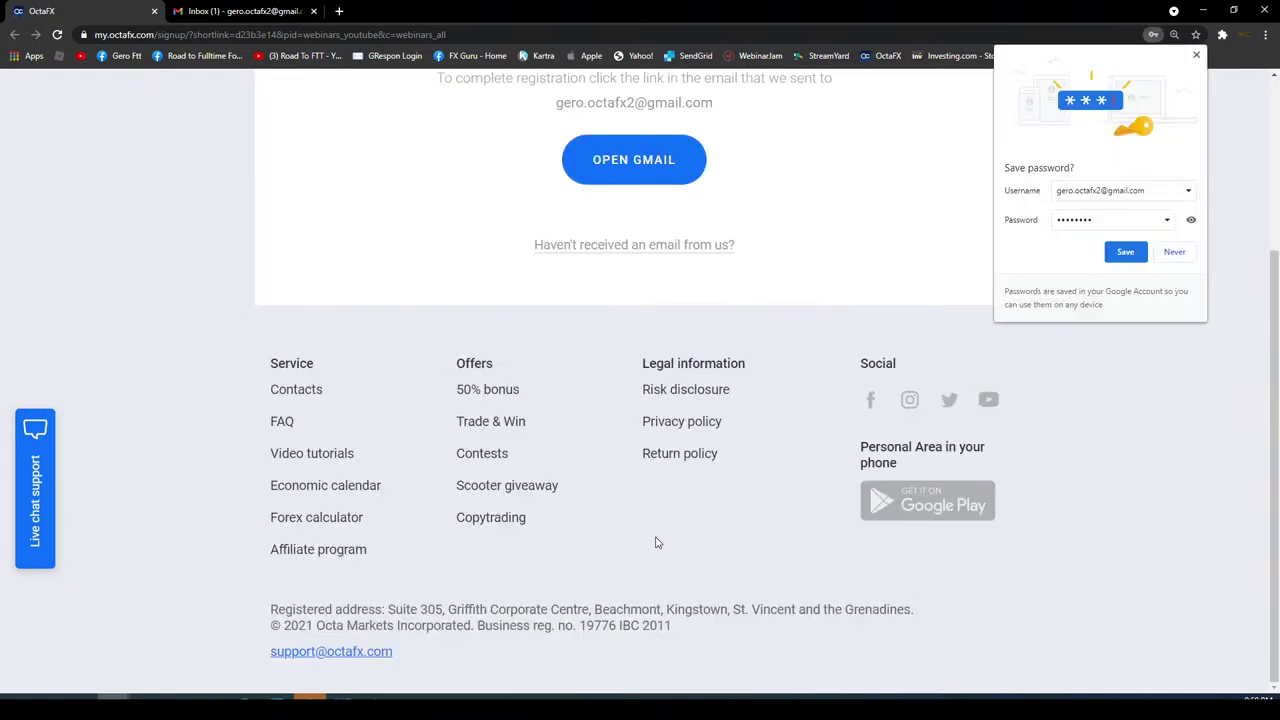
left_click(1195, 57)
scroll(771, 314, "up", 3)
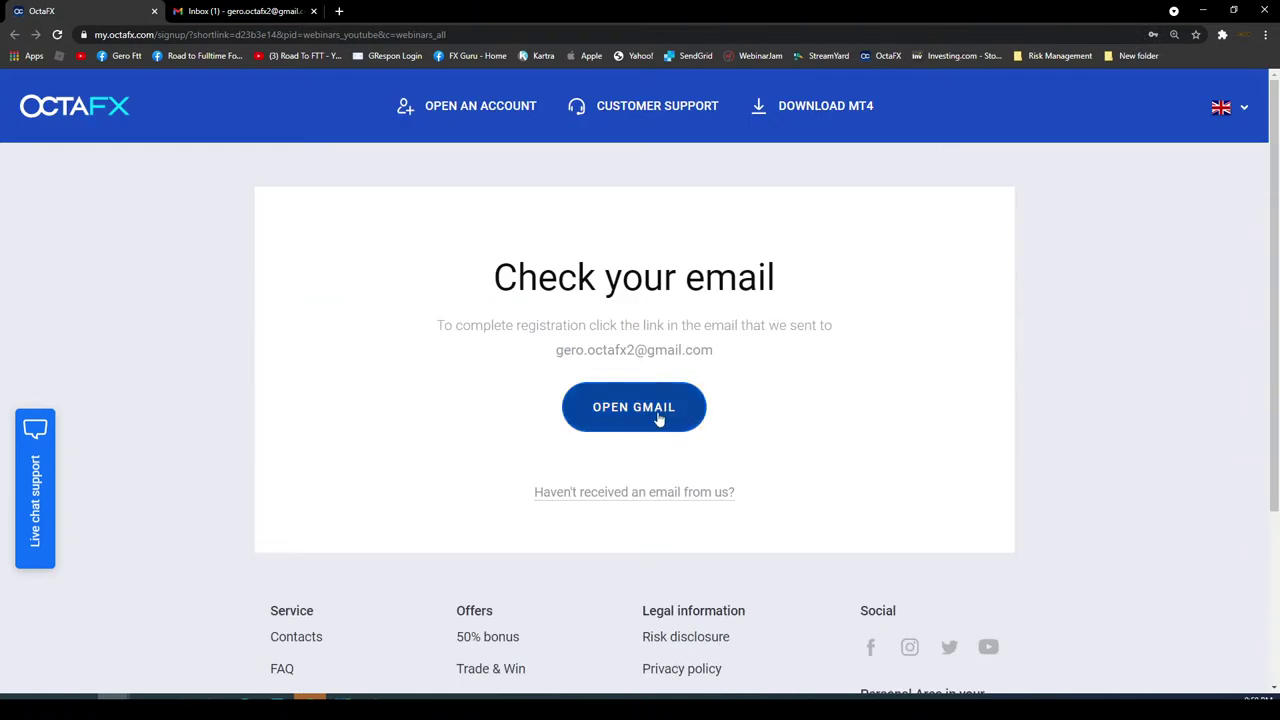
Switch to the Gmail inbox, open the OctaFX confirmation message, and confirm the email address.
left_click(283, 14)
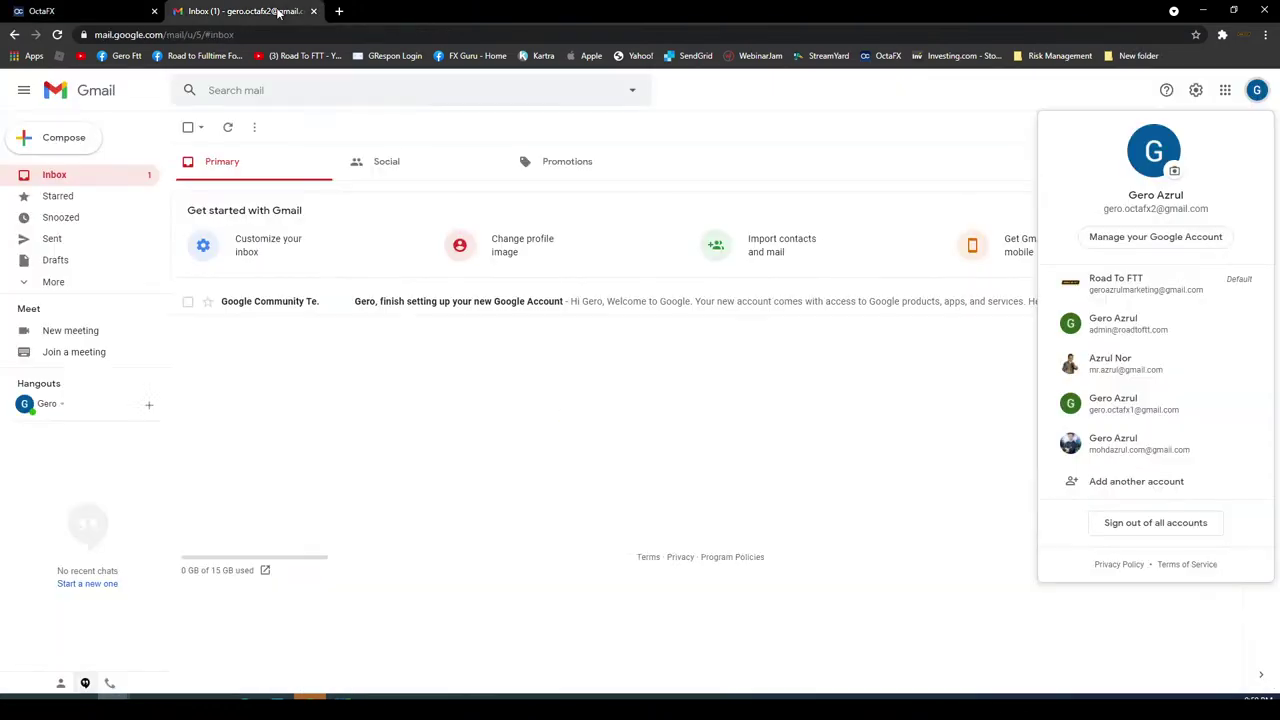
left_click(1023, 303)
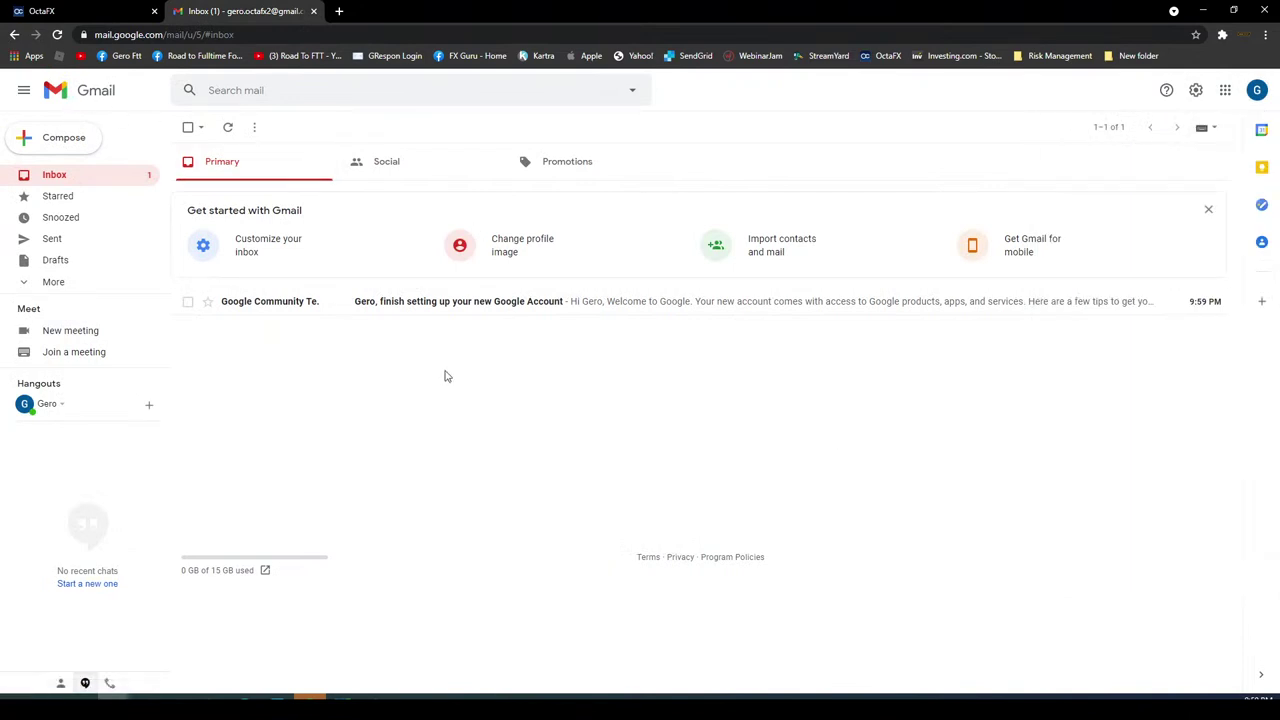
left_click(1257, 92)
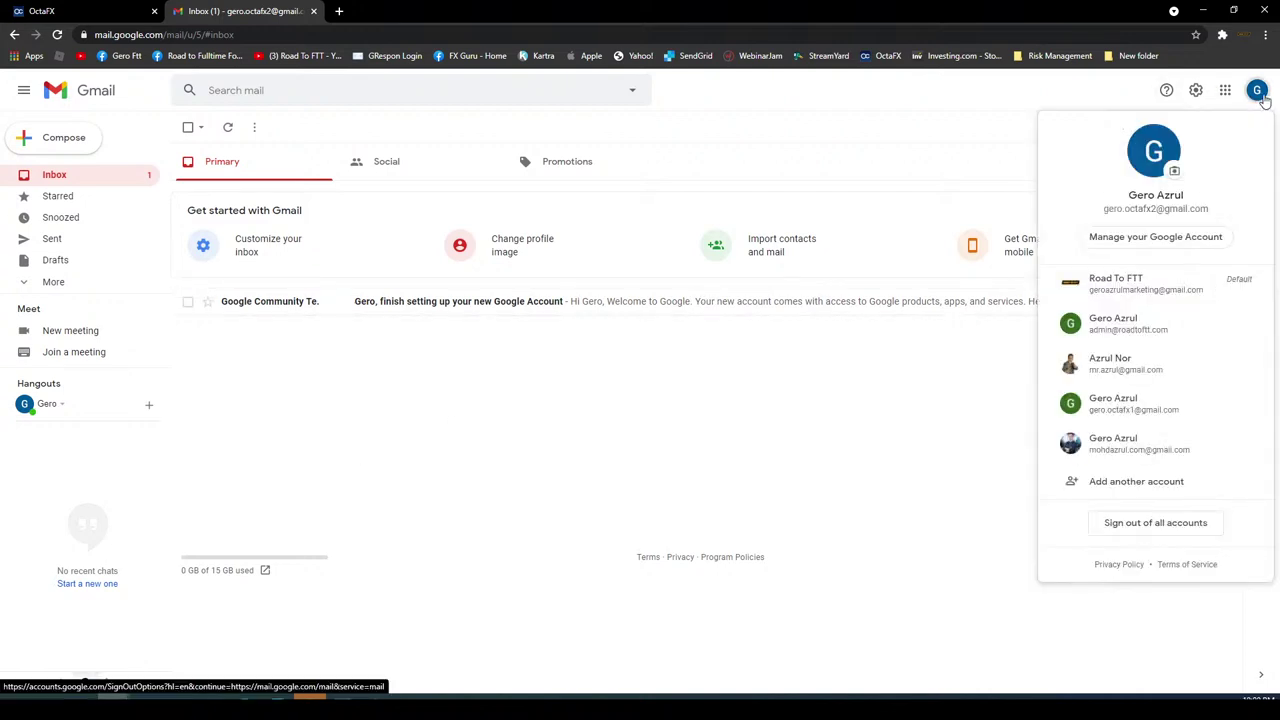
left_click(738, 408)
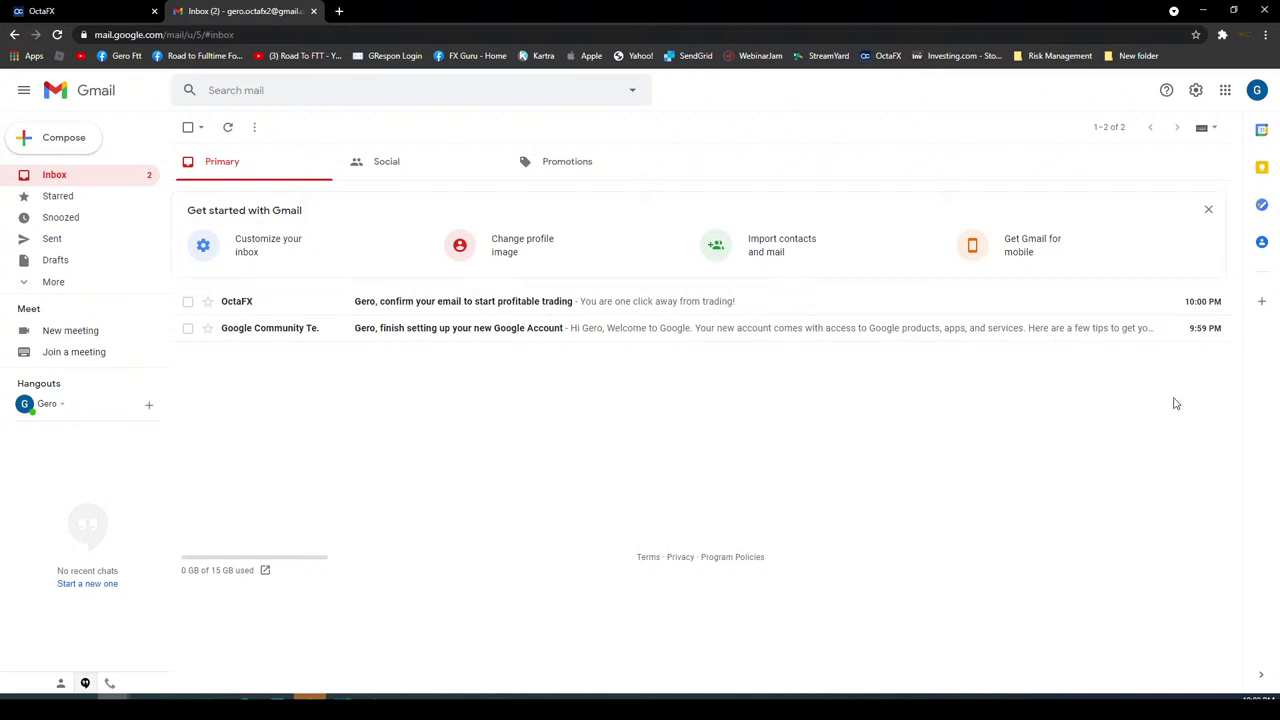
left_click(657, 307)
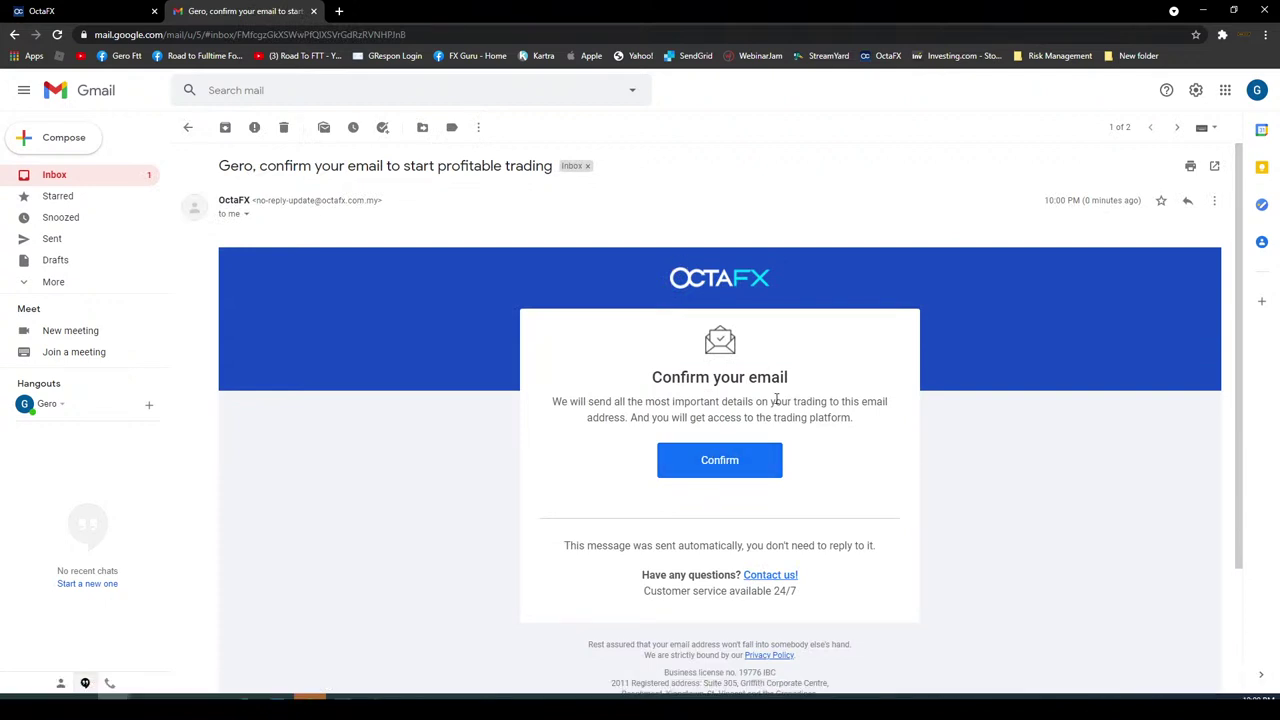
left_click(706, 466)
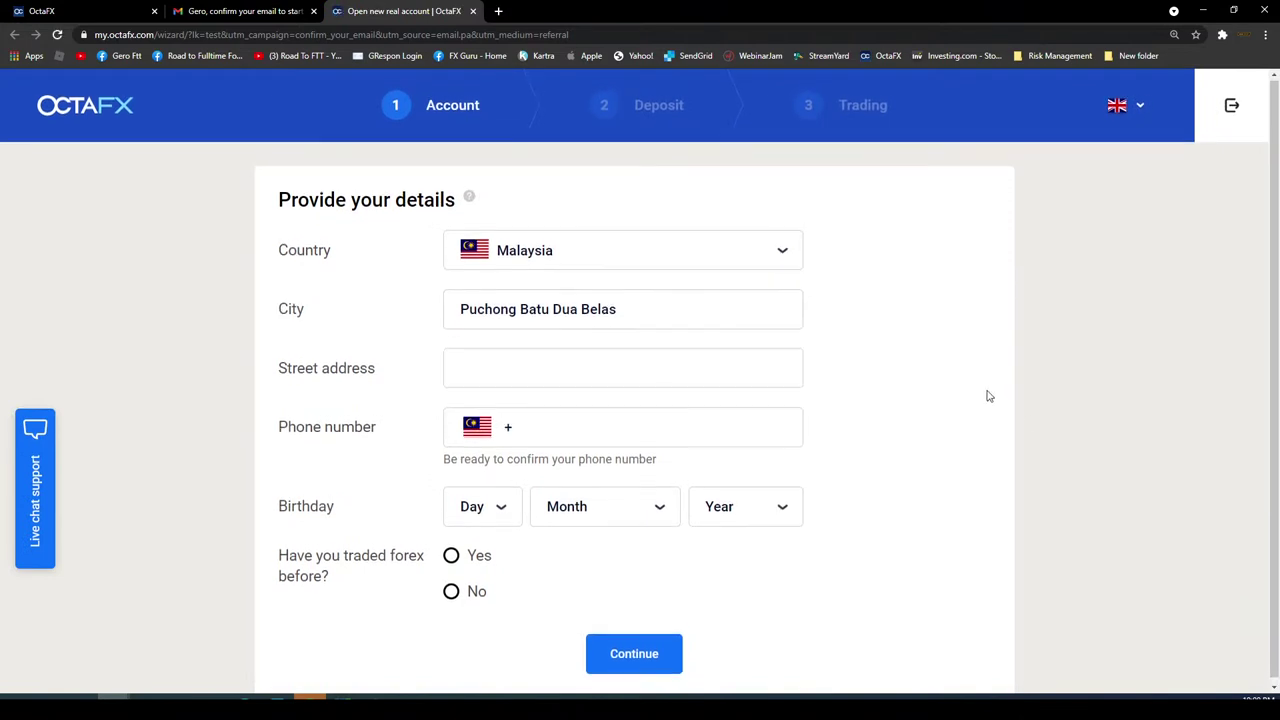
Fill in the city, street address and phone number from the browser's saved address.
left_click(665, 311)
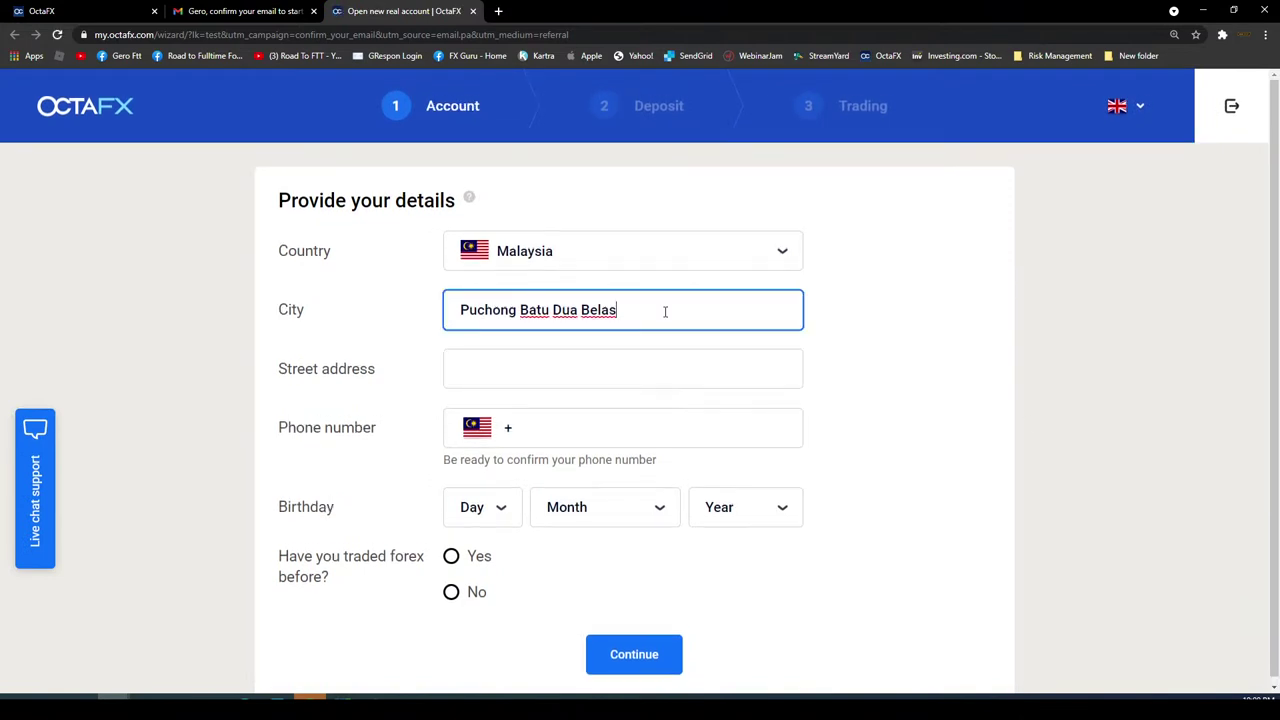
left_click(540, 380)
left_click(541, 408)
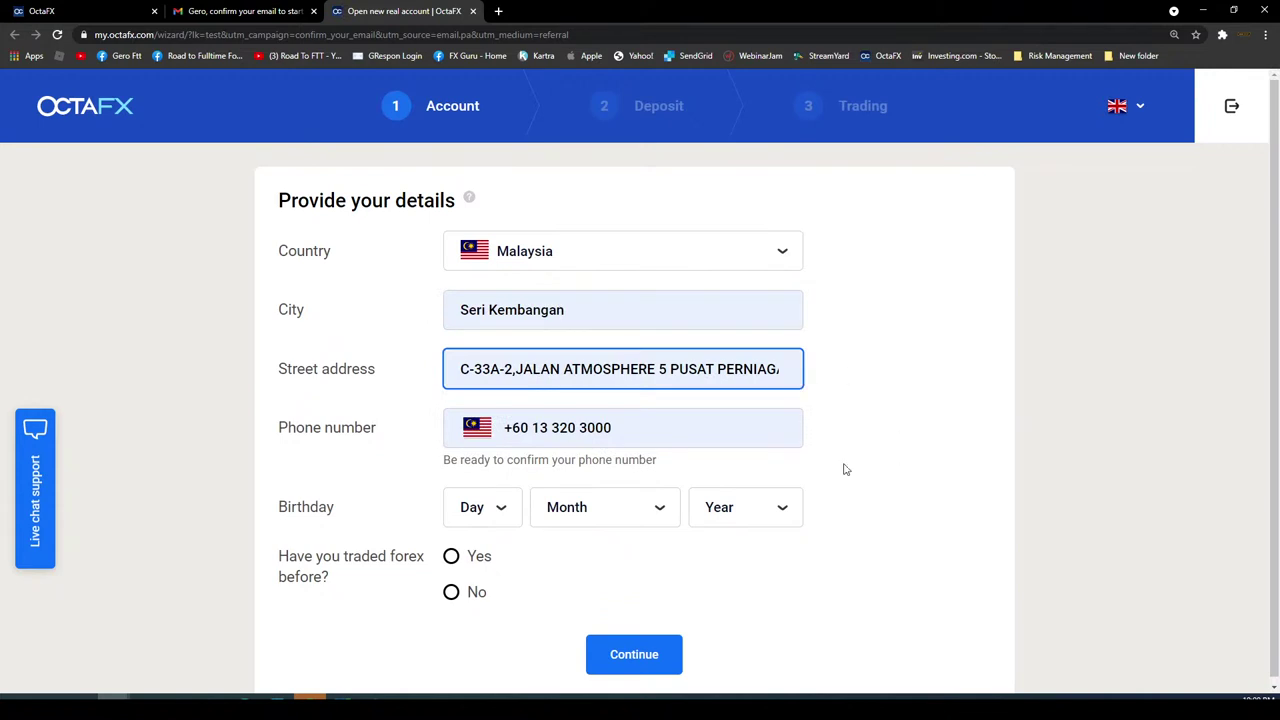
left_click(630, 434)
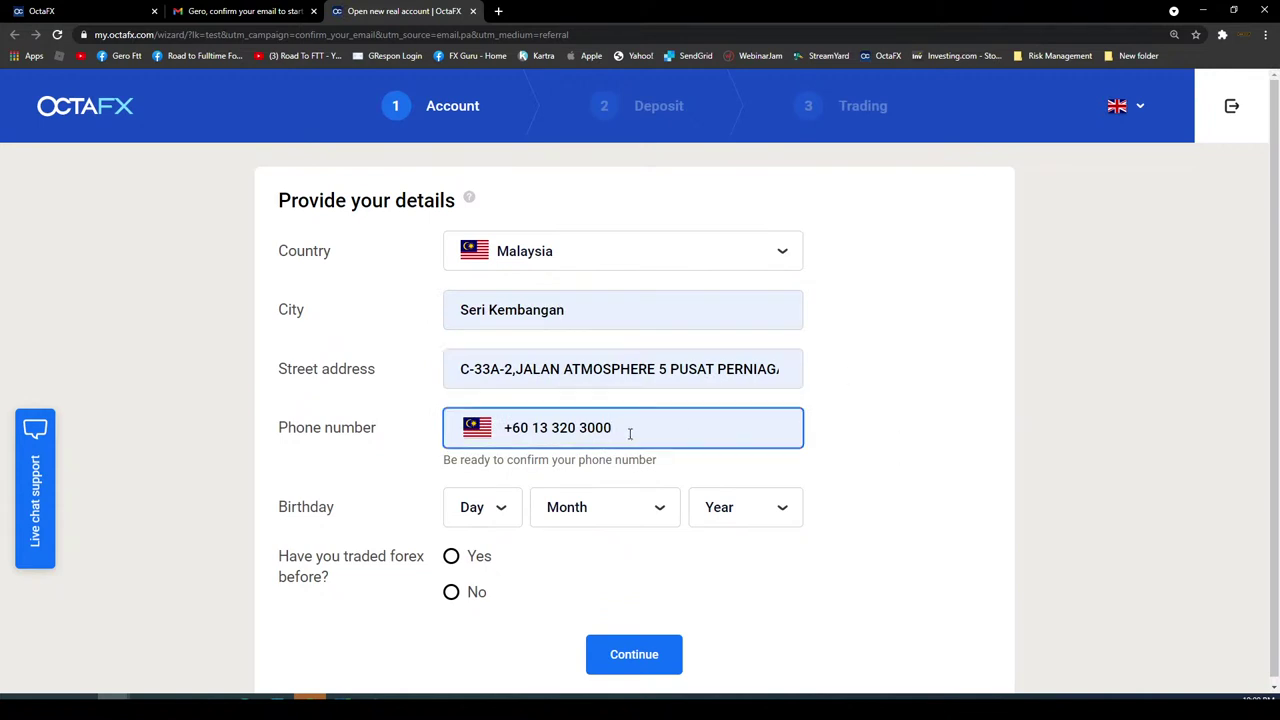
Enter the date of birth, answer Yes to having traded forex before, and submit the details.
left_click(485, 510)
scroll(897, 503, "down", 2)
scroll(503, 557, "down", 9)
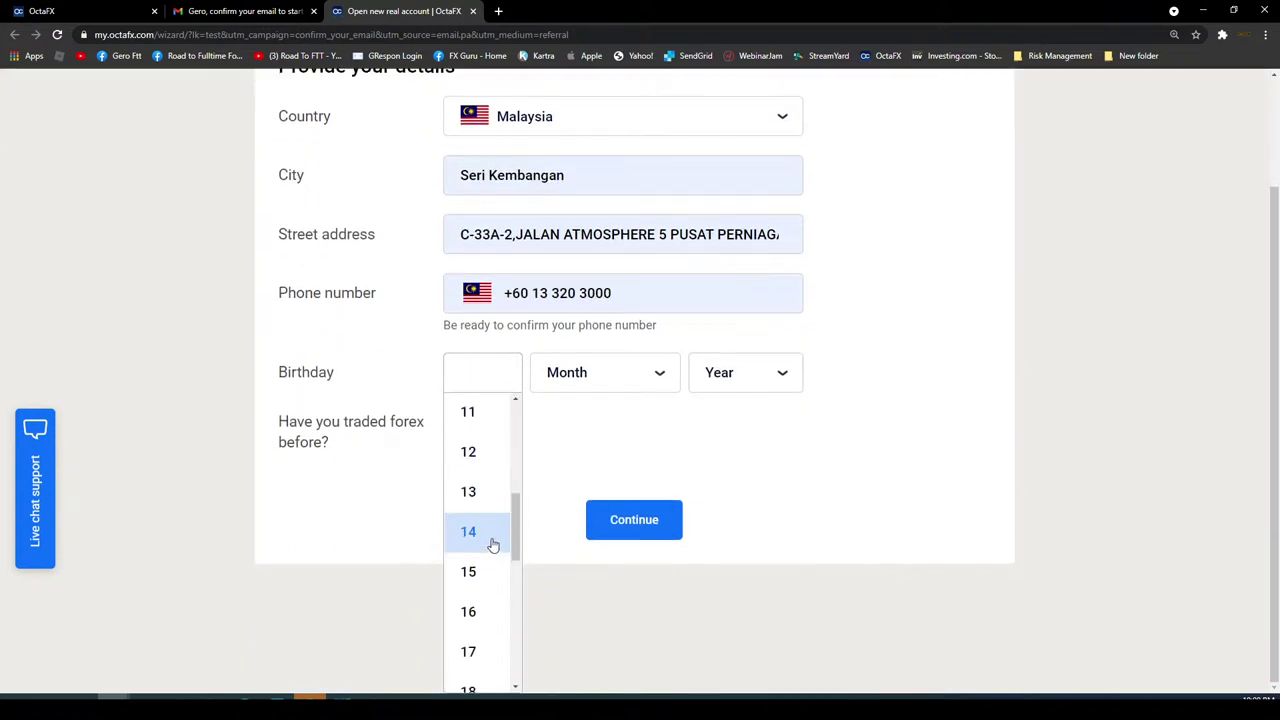
left_click(469, 671)
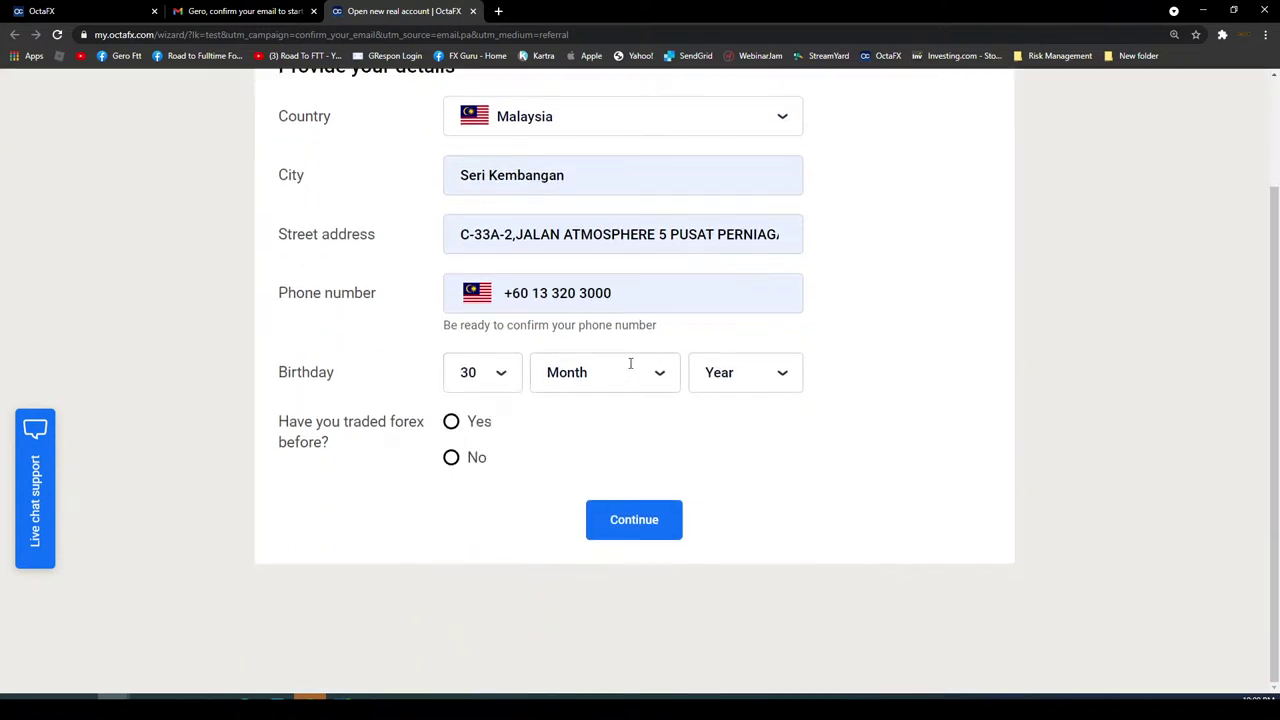
left_click(625, 370)
left_click(586, 591)
left_click(748, 377)
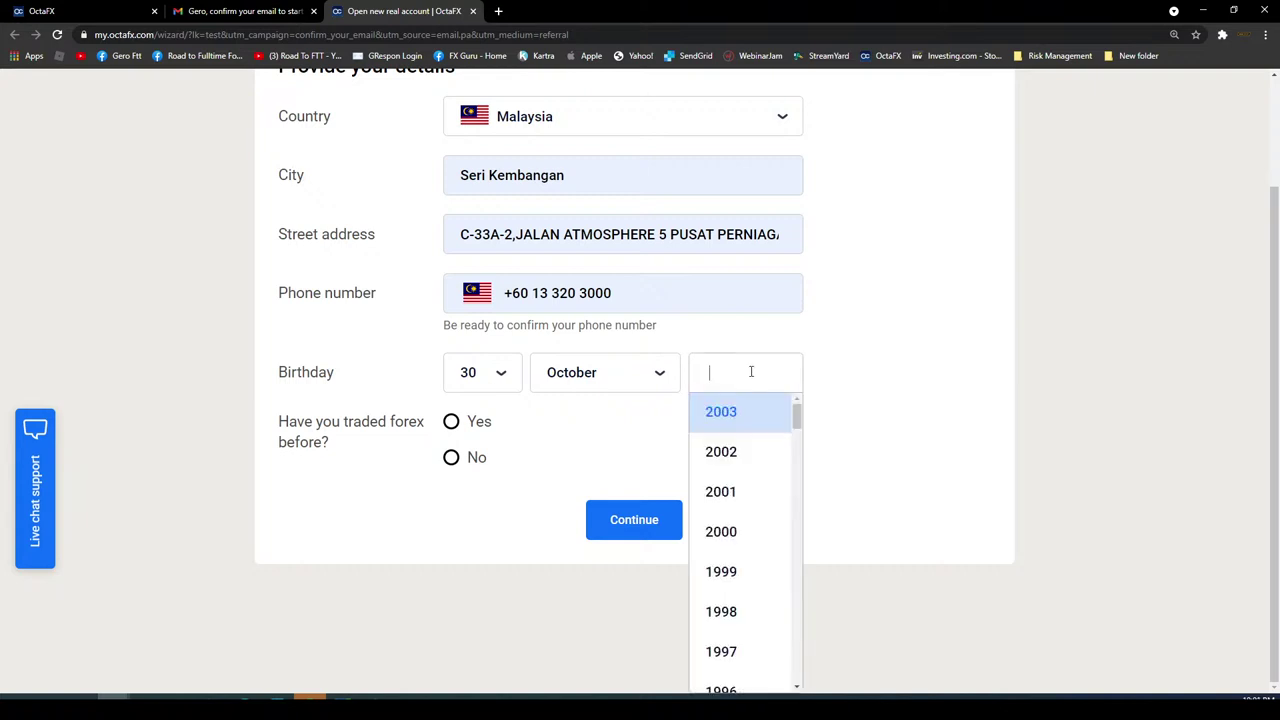
scroll(731, 505, "down", 5)
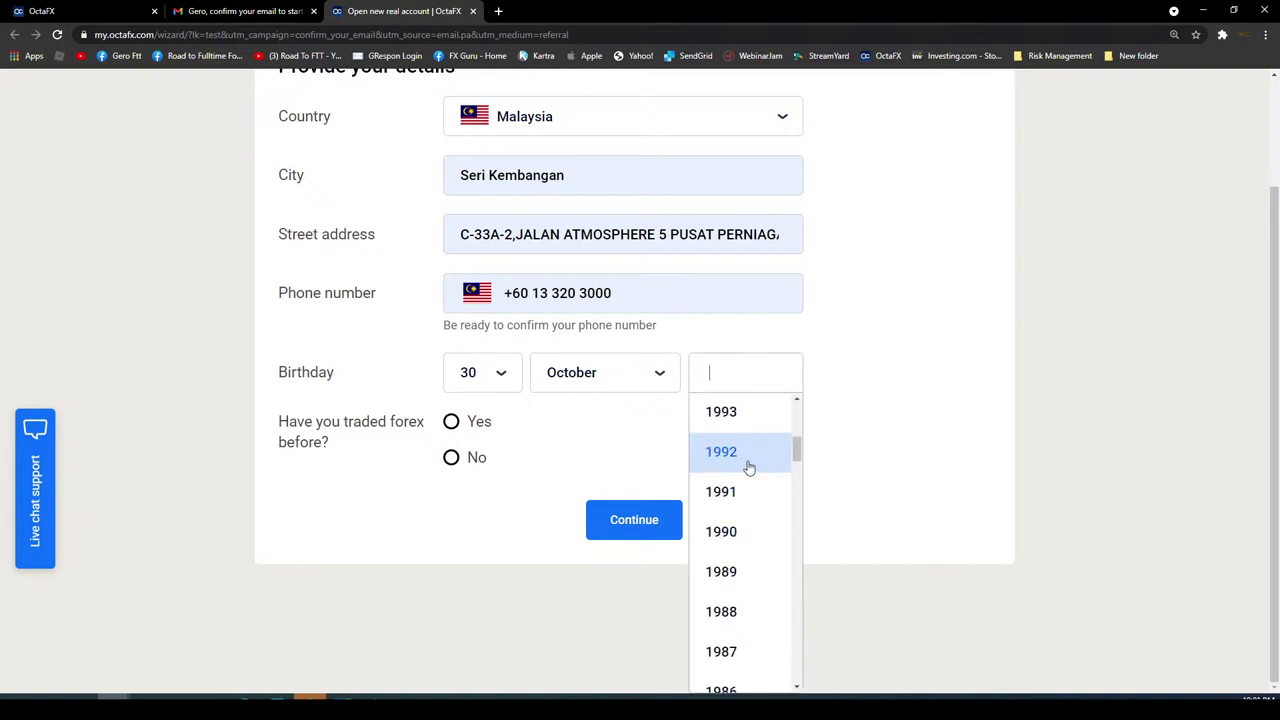
scroll(749, 490, "down", 3)
left_click(729, 591)
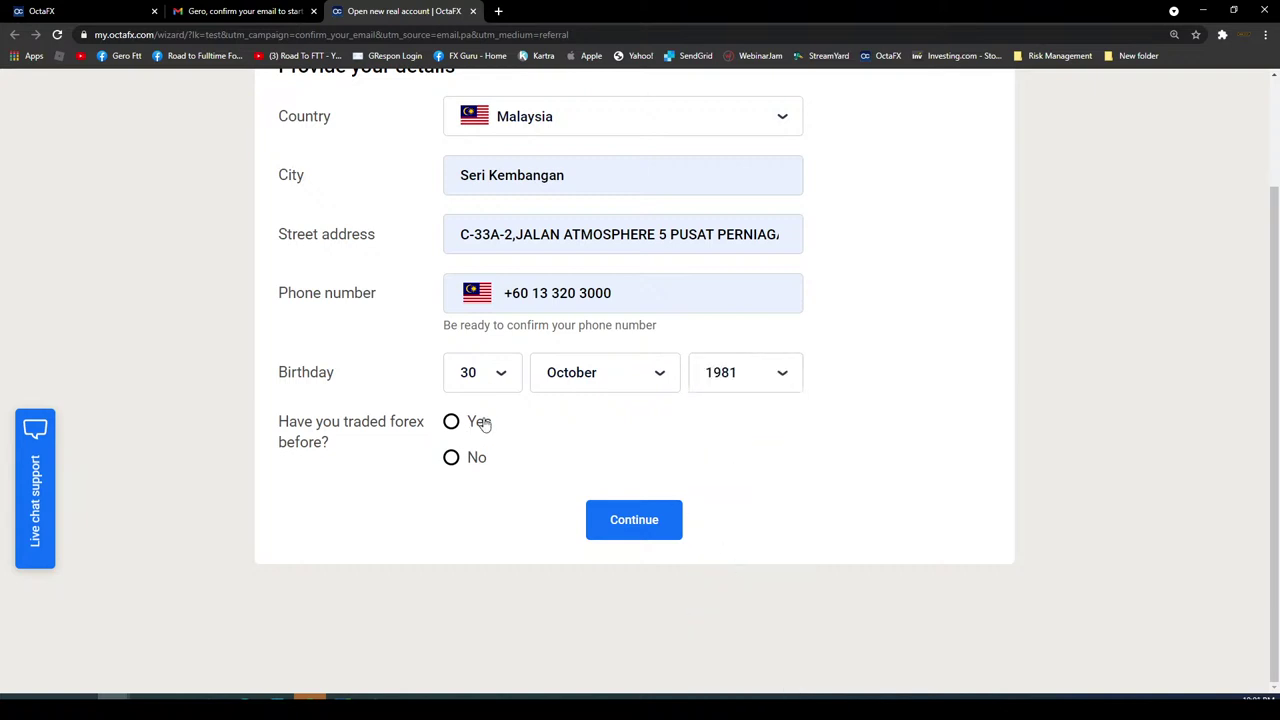
left_click(474, 423)
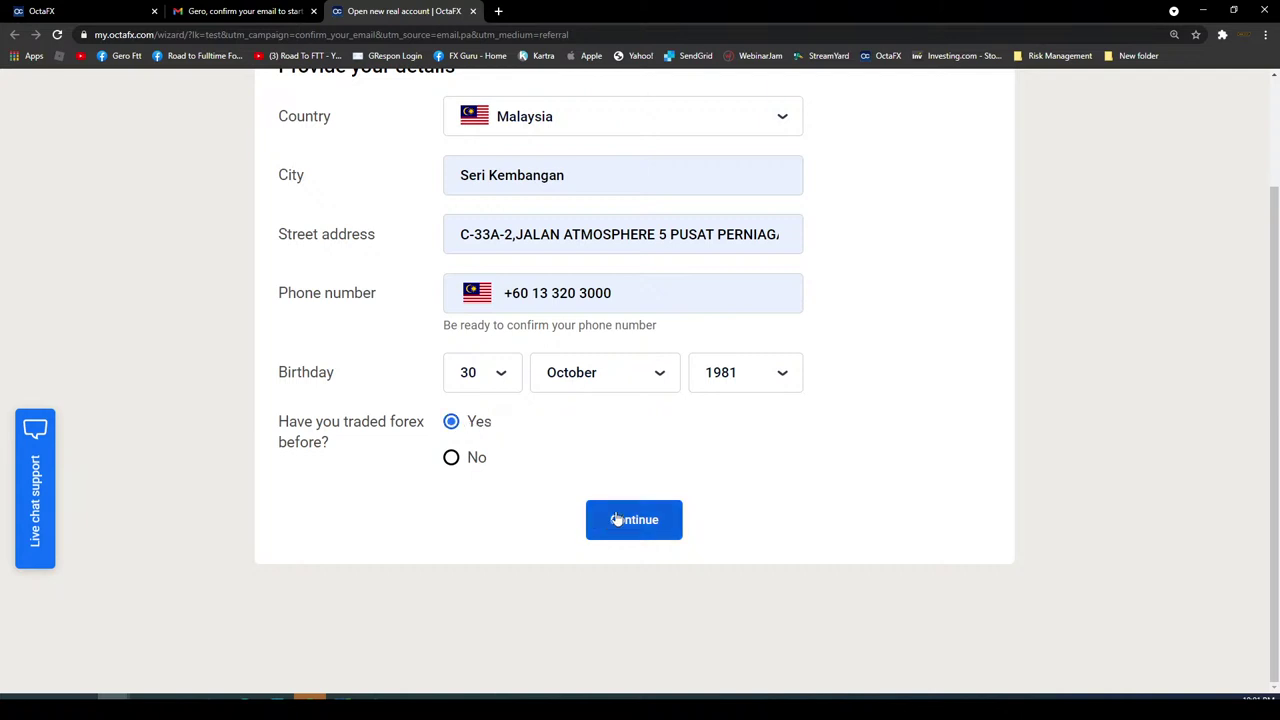
left_click(645, 516)
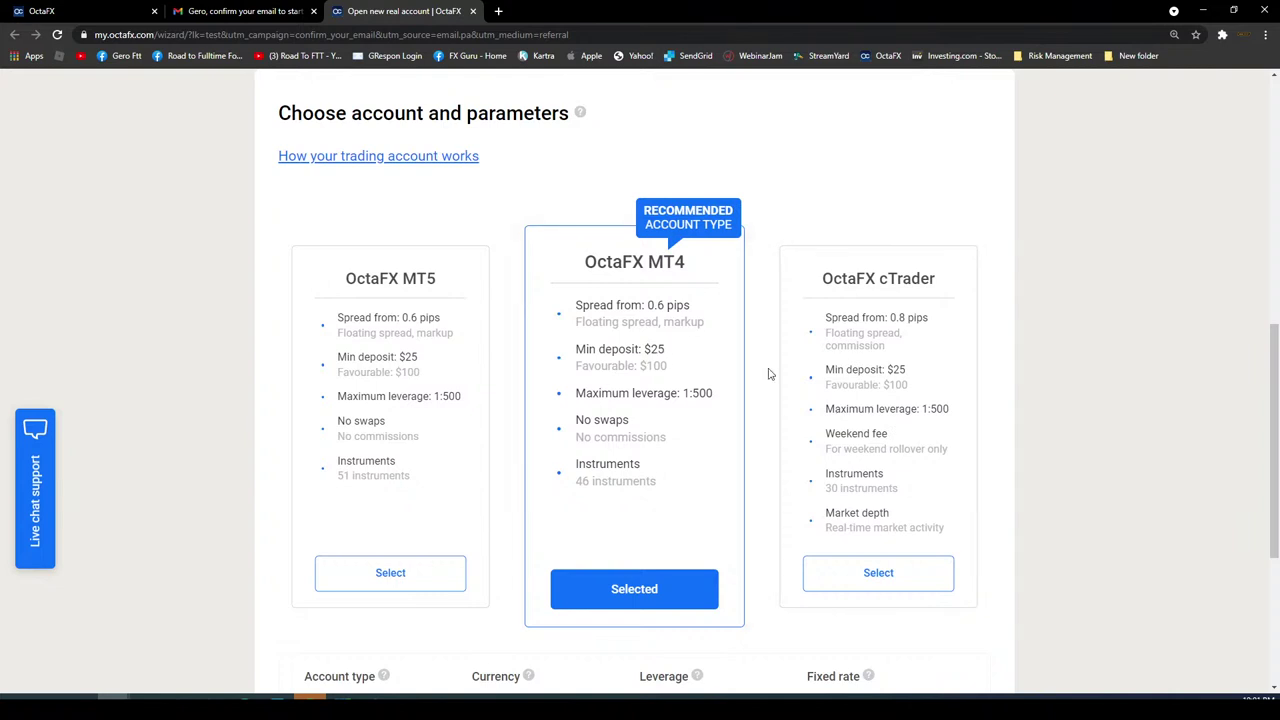
Opt the OctaFX MT4 account out of the OctaFX 16 Cars contest and proceed to making a deposit.
scroll(820, 260, "down", 1)
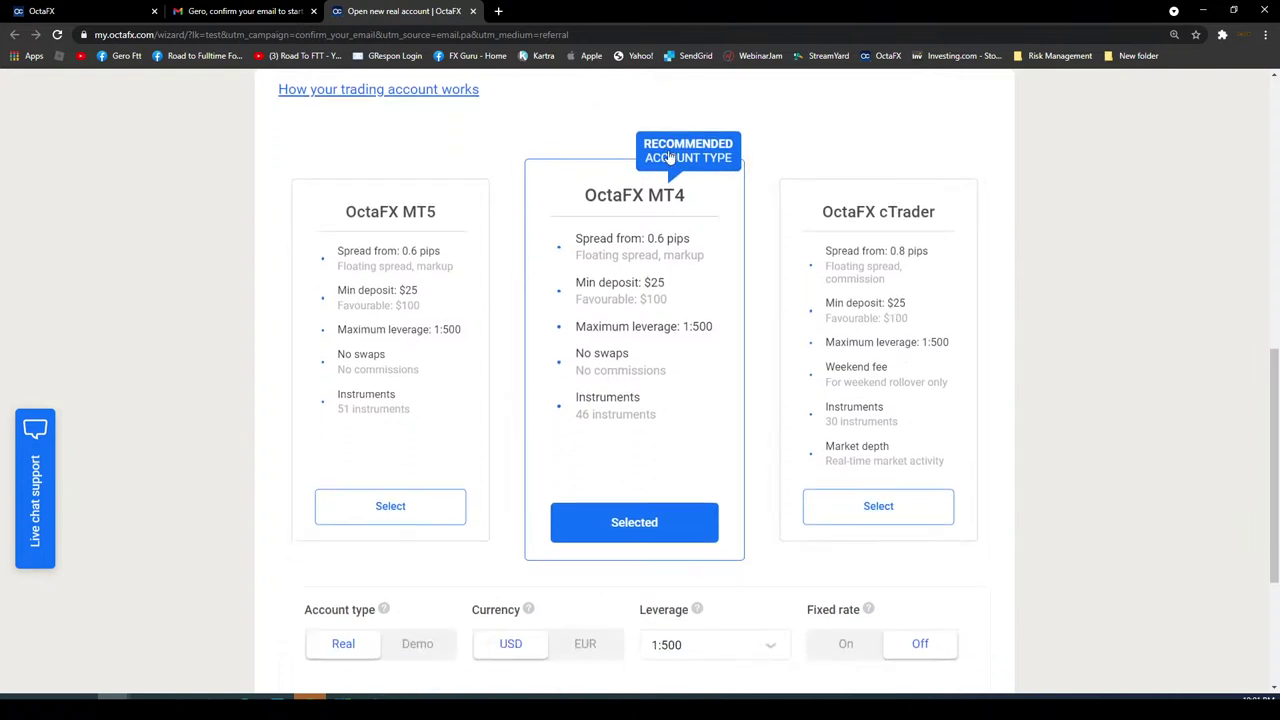
scroll(1011, 357, "down", 2)
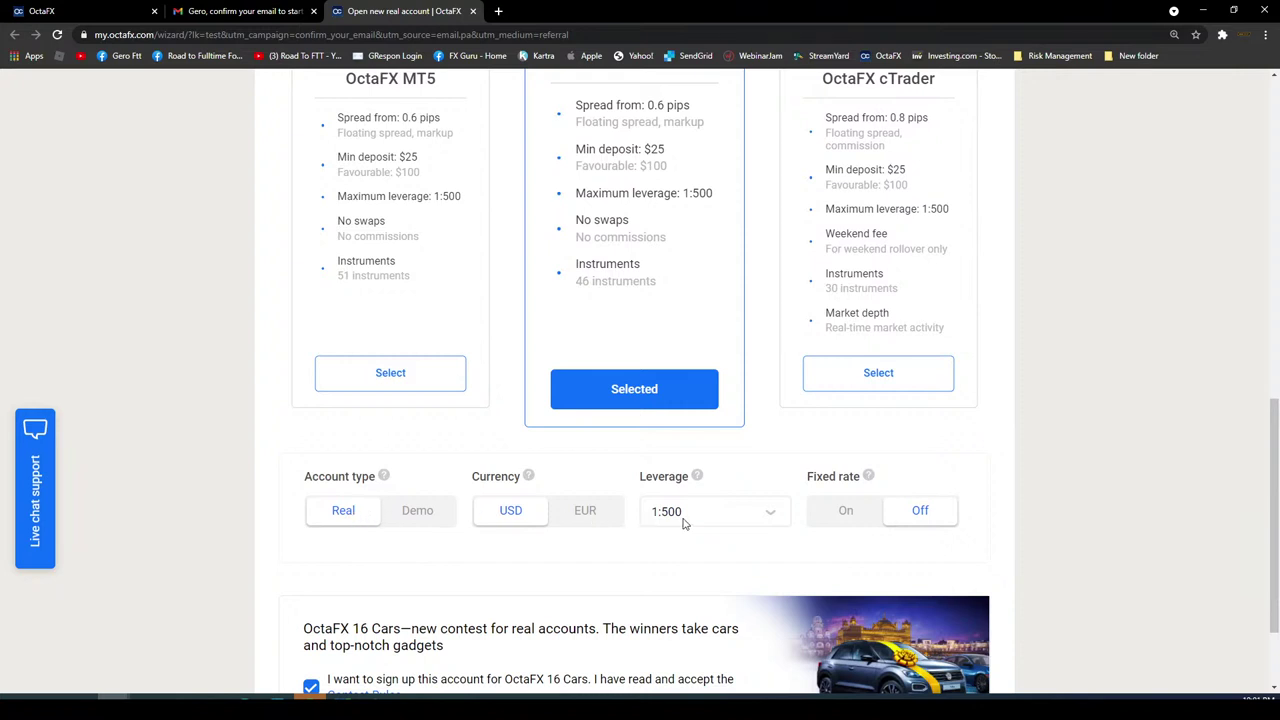
scroll(945, 465, "up", 3)
scroll(963, 470, "down", 2)
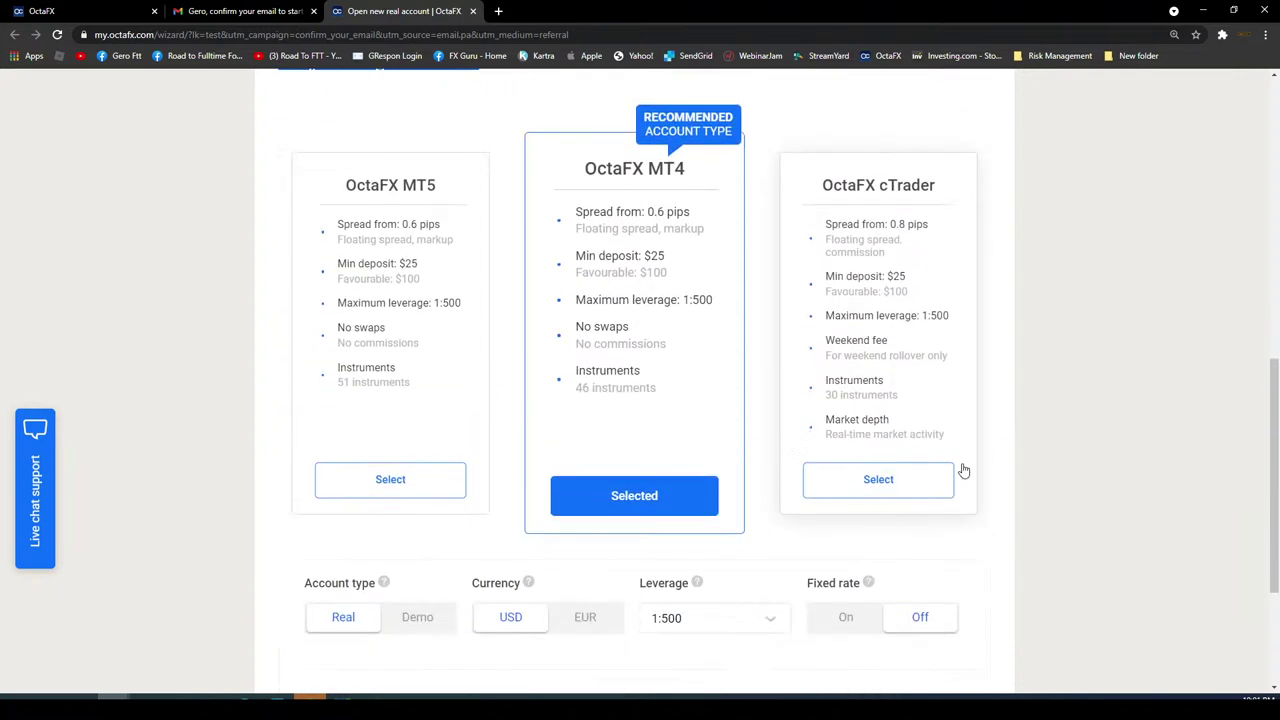
scroll(963, 470, "up", 2)
scroll(963, 470, "down", 1)
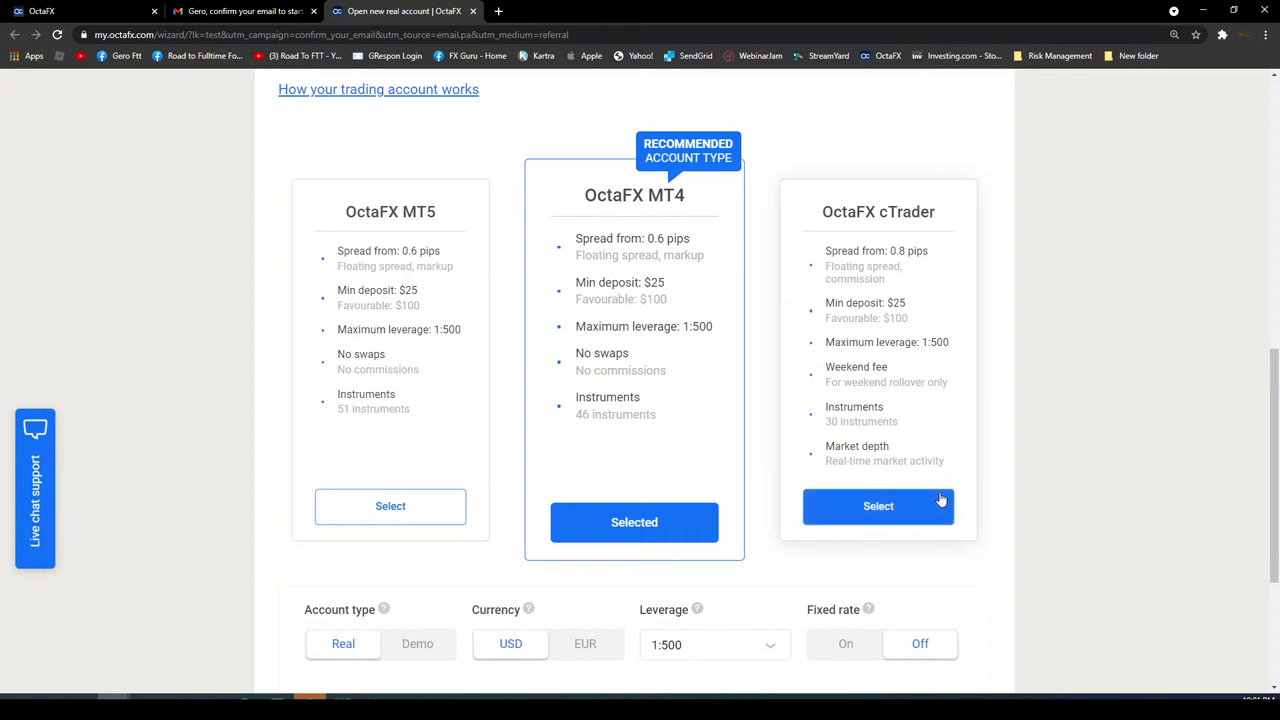
scroll(1023, 486, "down", 3)
scroll(1025, 487, "down", 1)
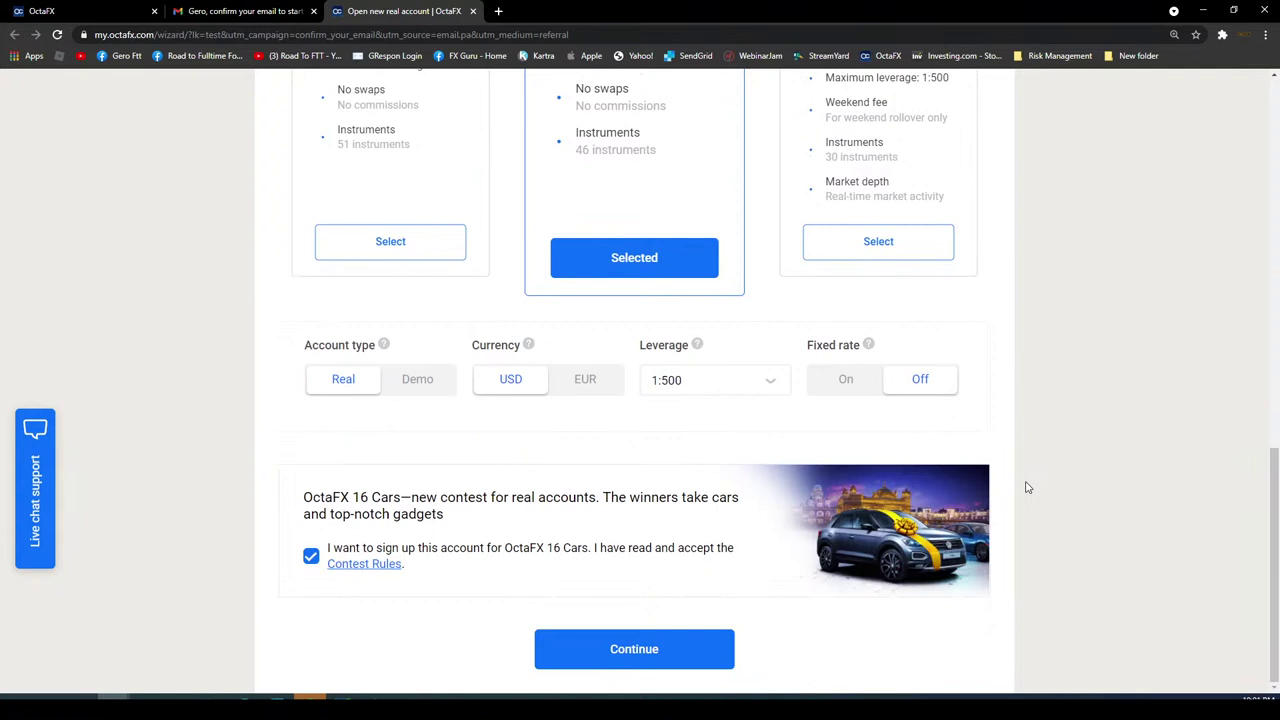
left_click(311, 557)
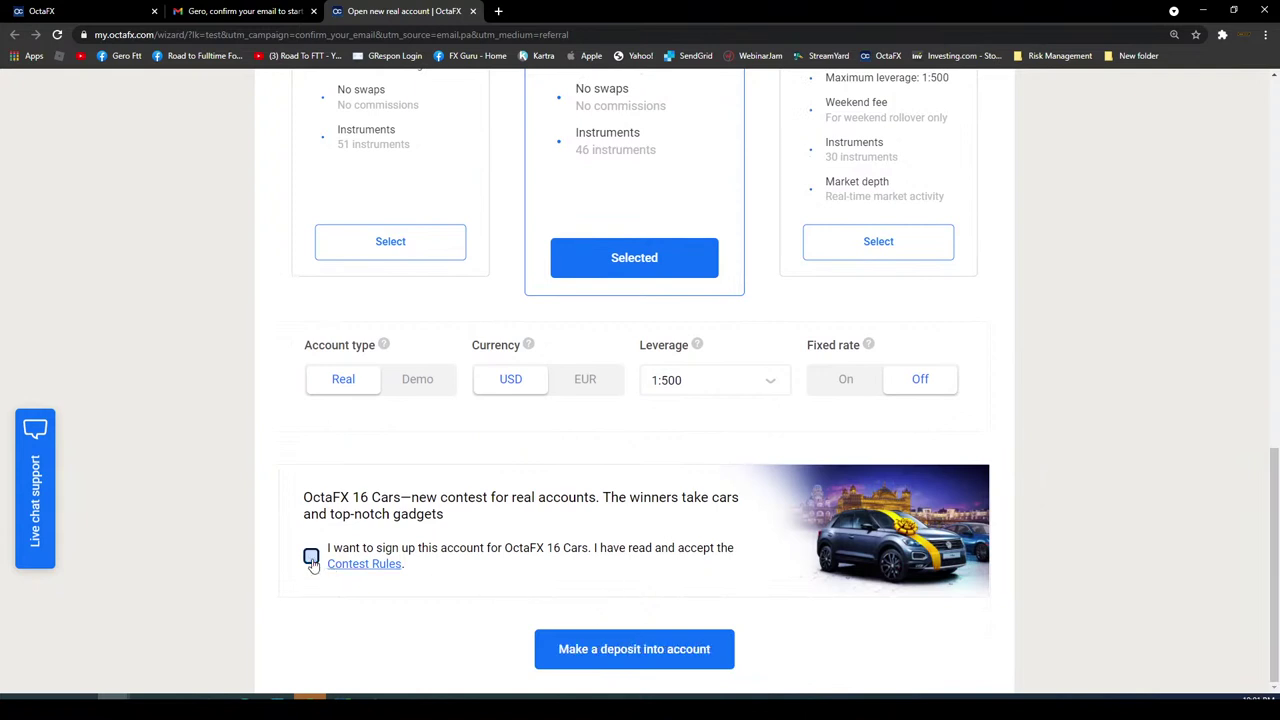
left_click(665, 651)
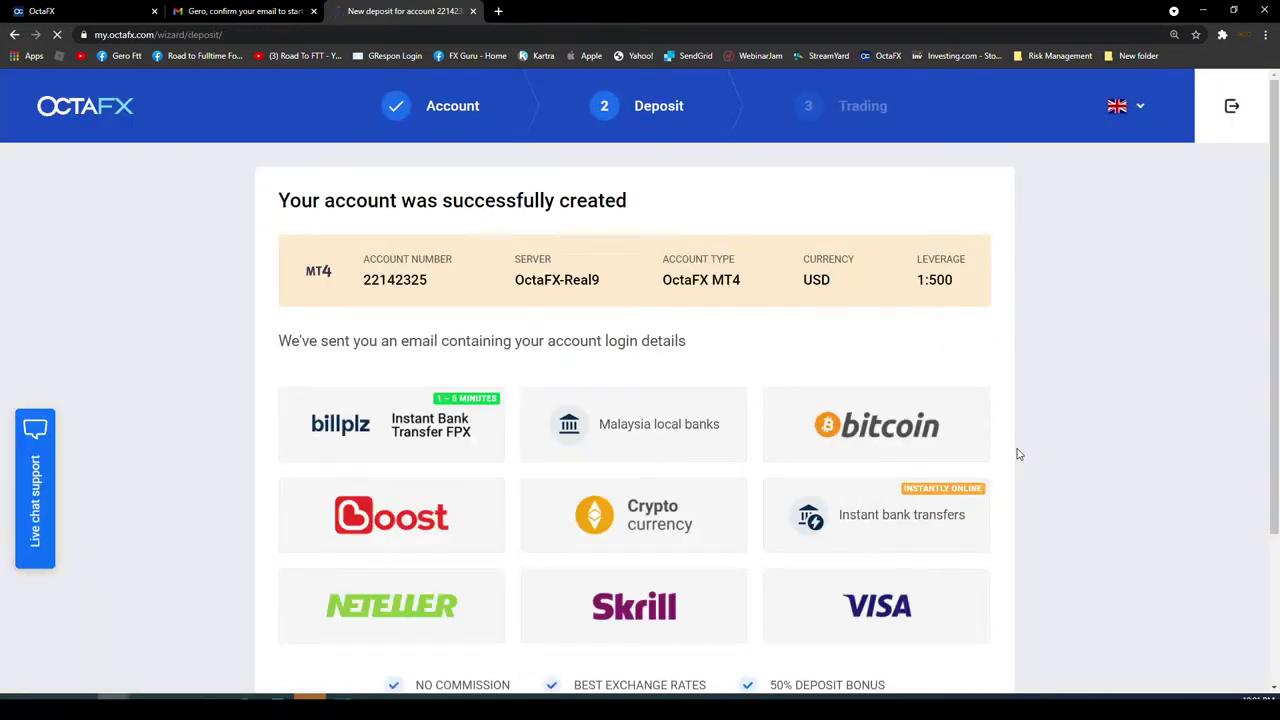
Choose Visa as the deposit method and enter a custom amount of $50.
scroll(1018, 454, "down", 2)
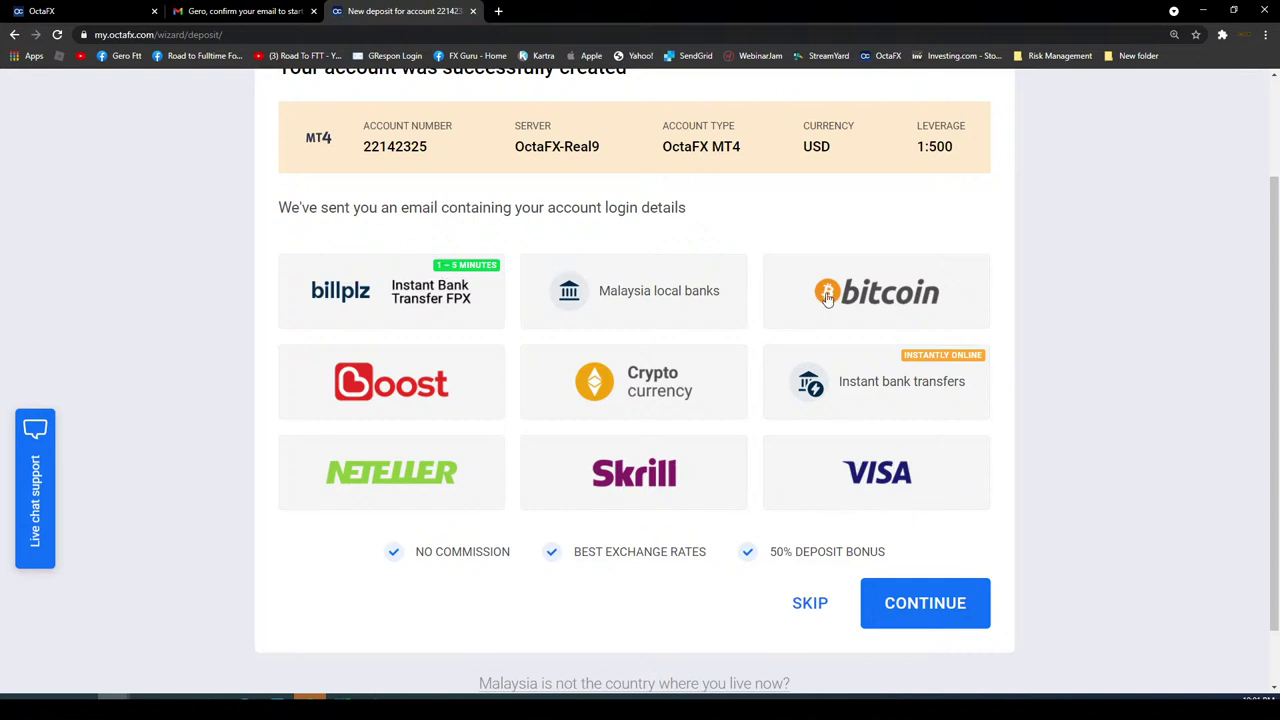
left_click(646, 299)
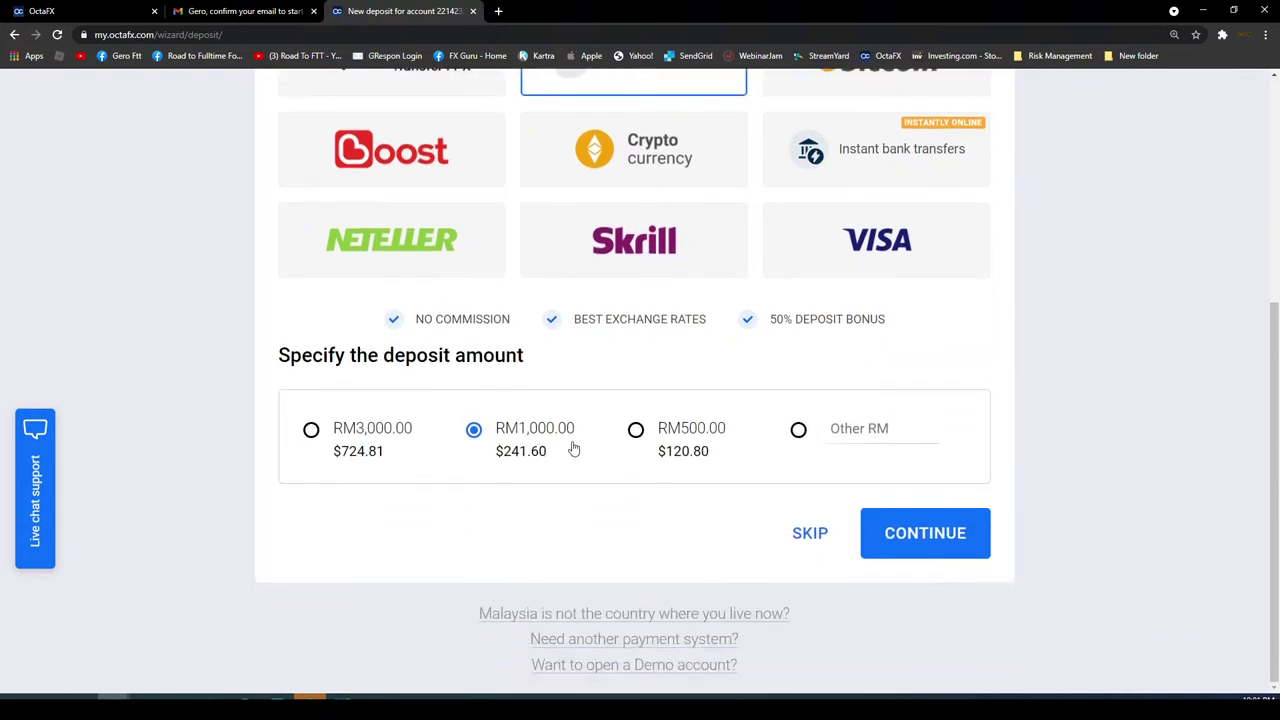
left_click(823, 264)
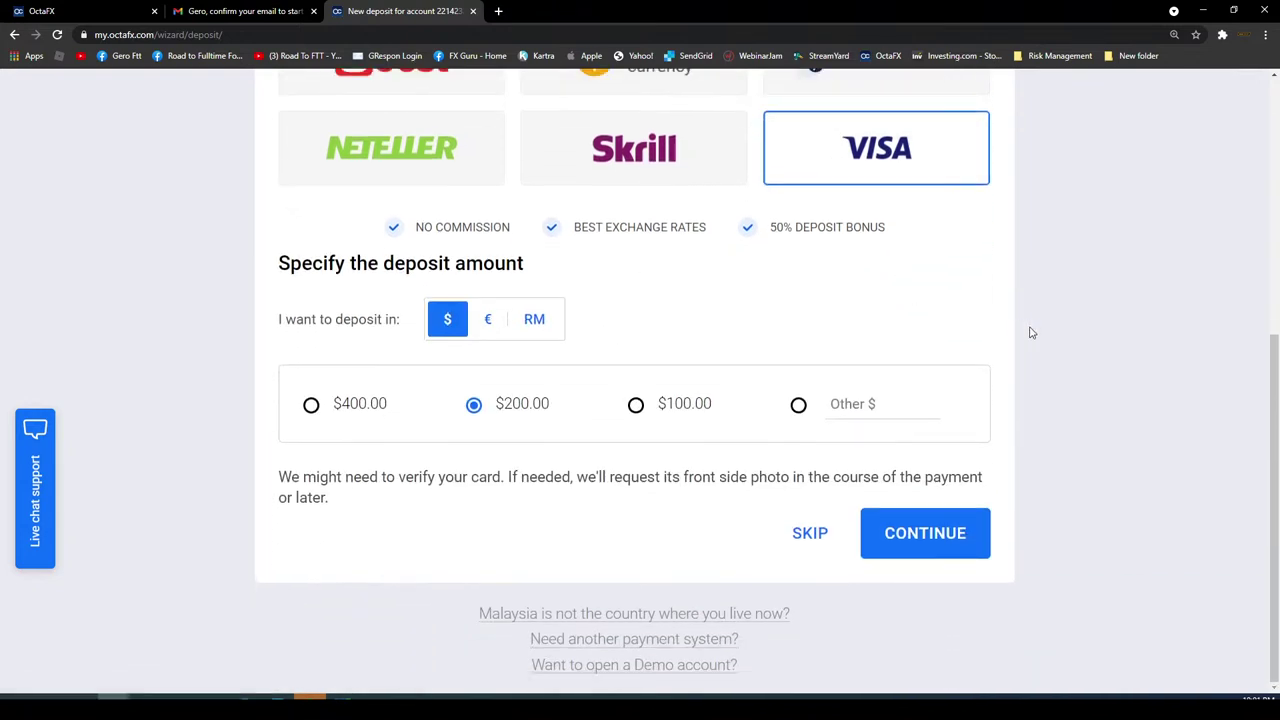
left_click(637, 406)
left_click(855, 407)
type("50")
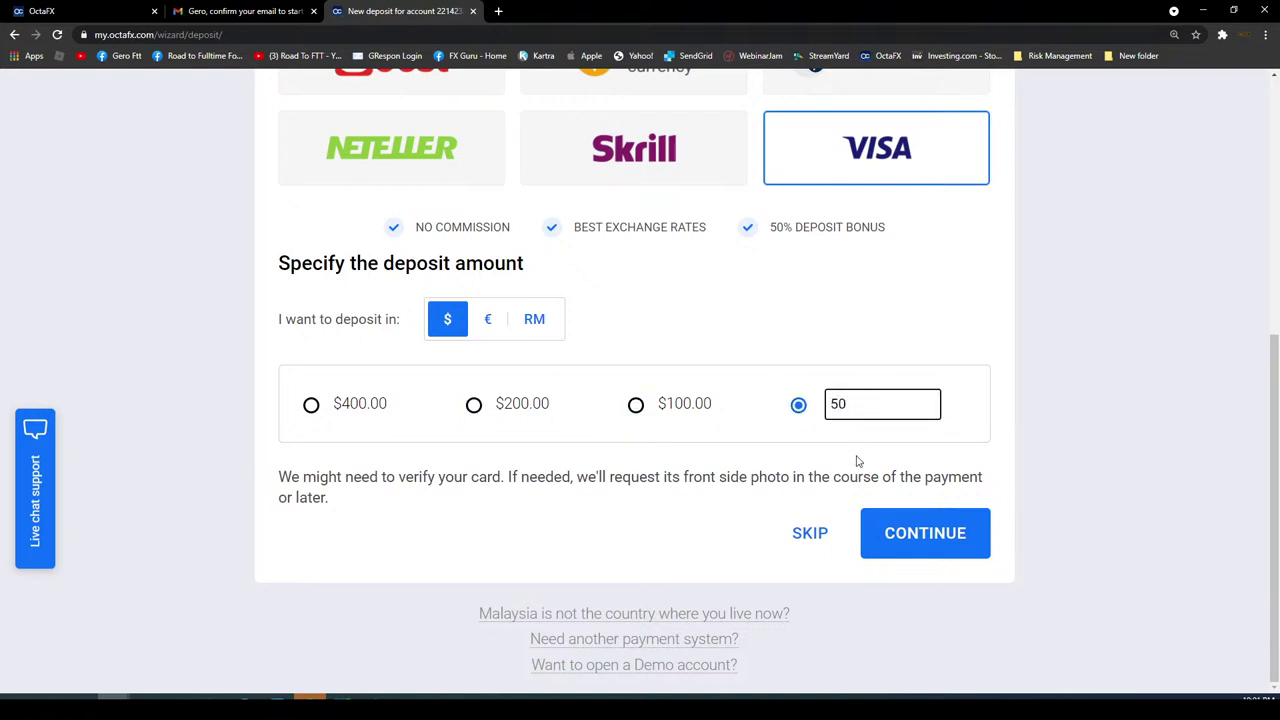
left_click(857, 461)
Change the deposit currency to RM and enter a custom amount of 210.
left_click(549, 330)
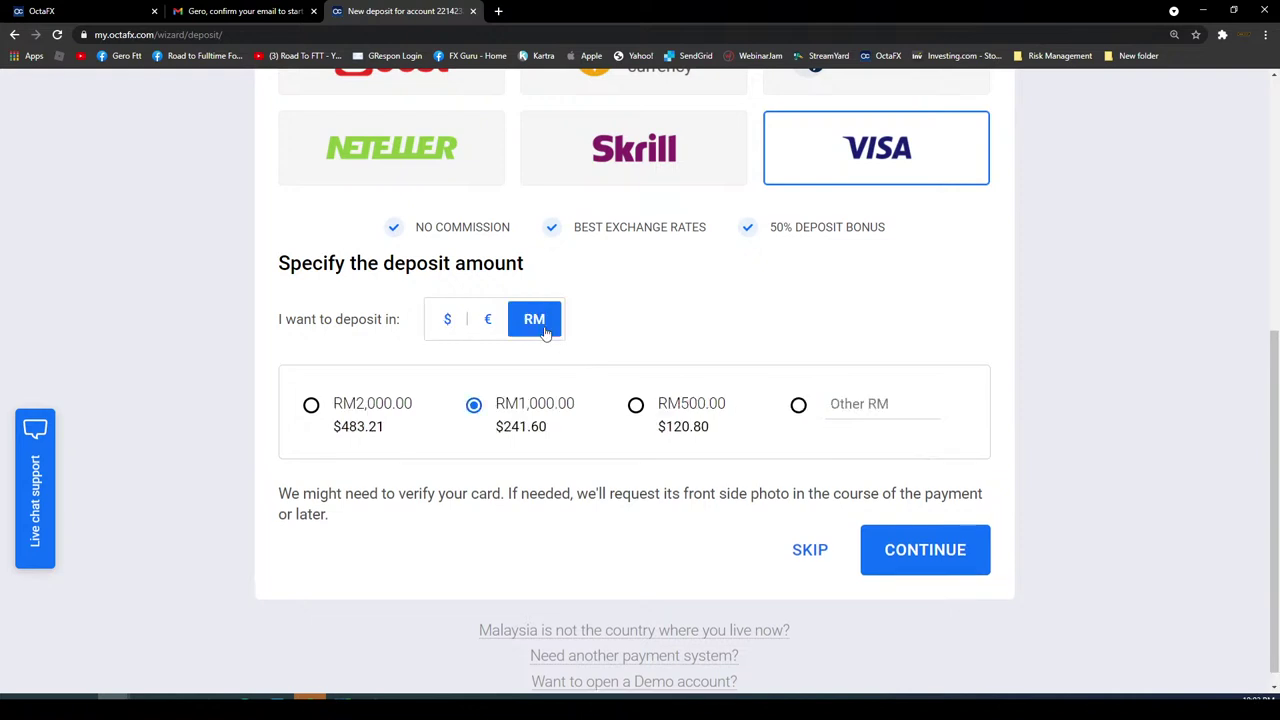
left_click(846, 406)
type("200")
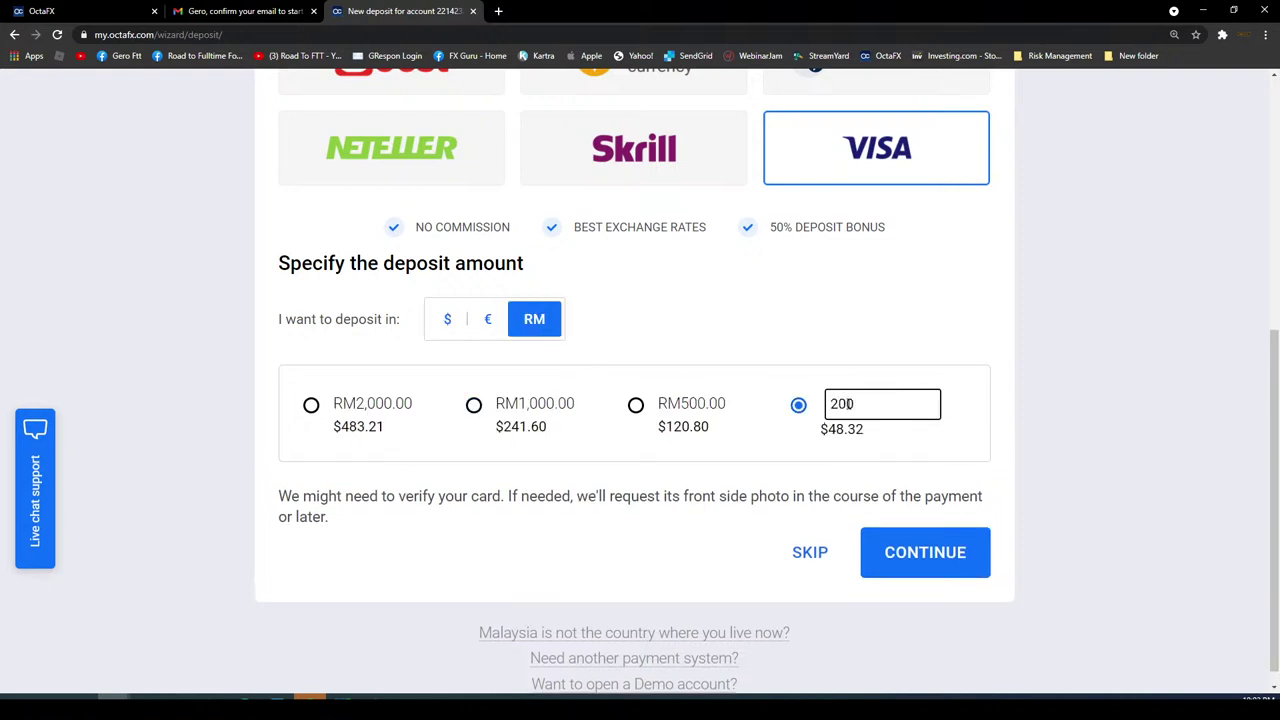
key("BackSpace")
key("BackSpace")
type("210")
left_click(1040, 413)
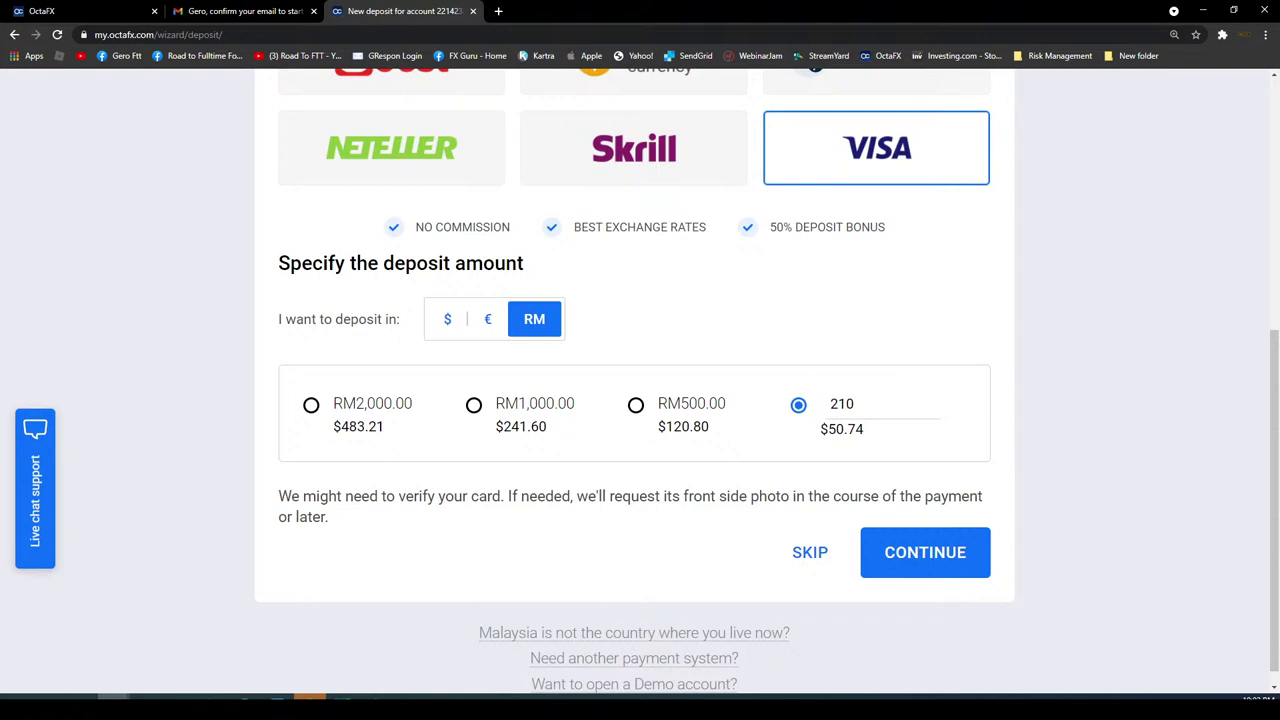
Skip the deposit and look over the new account on the personal area dashboard.
left_click(820, 563)
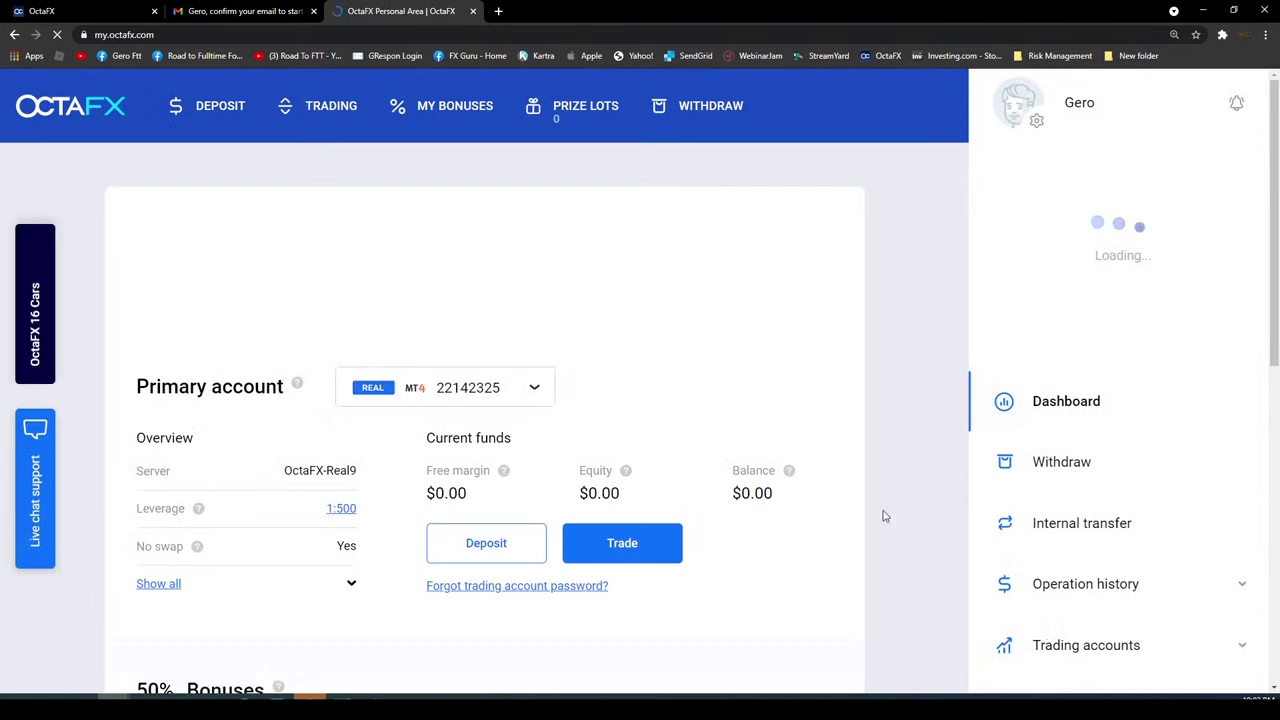
scroll(768, 521, "down", 4)
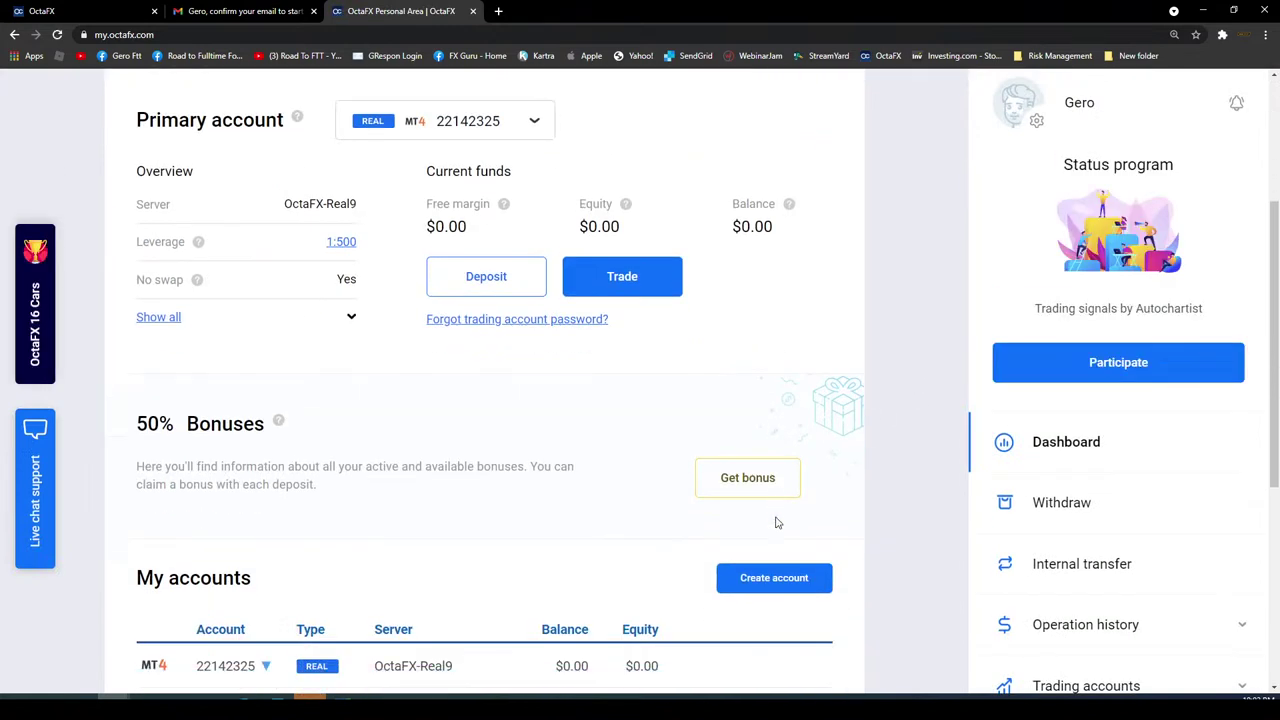
scroll(1146, 503, "down", 1)
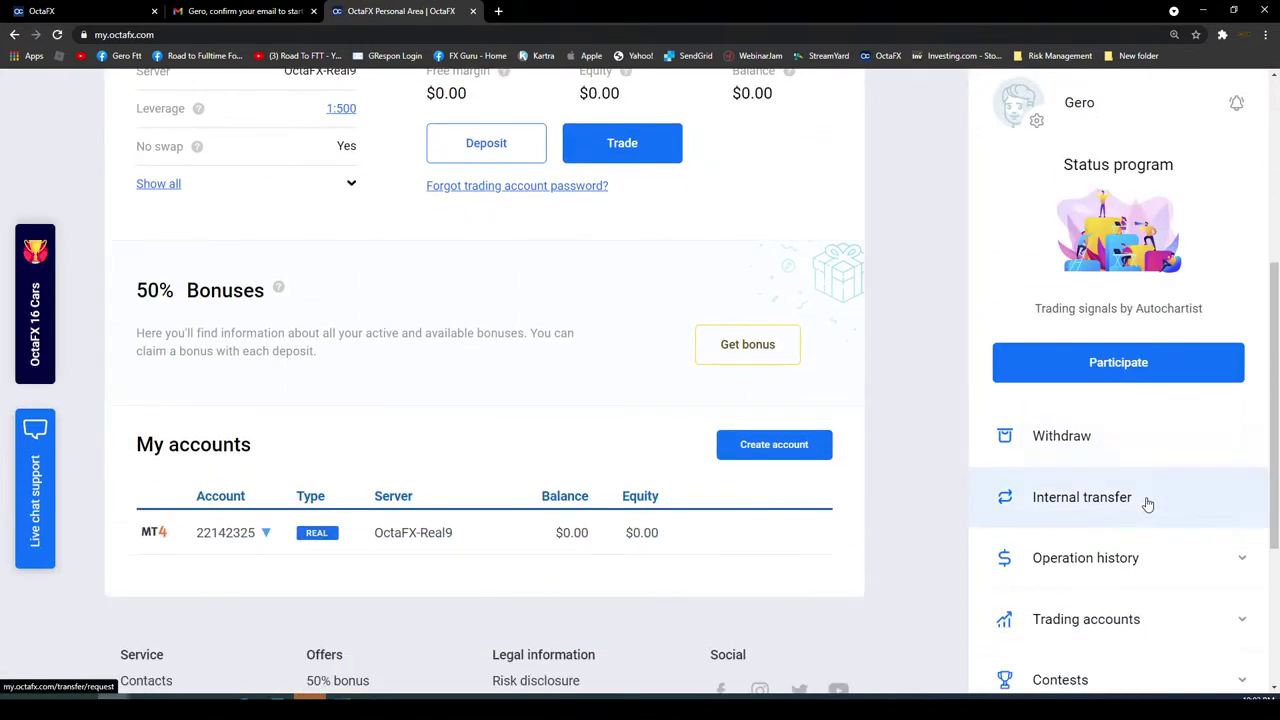
Look through the personal area dashboard, including the account overview, bonus section, account list and navigation entries for withdrawals, transfers and operation history.
scroll(1138, 503, "down", 2)
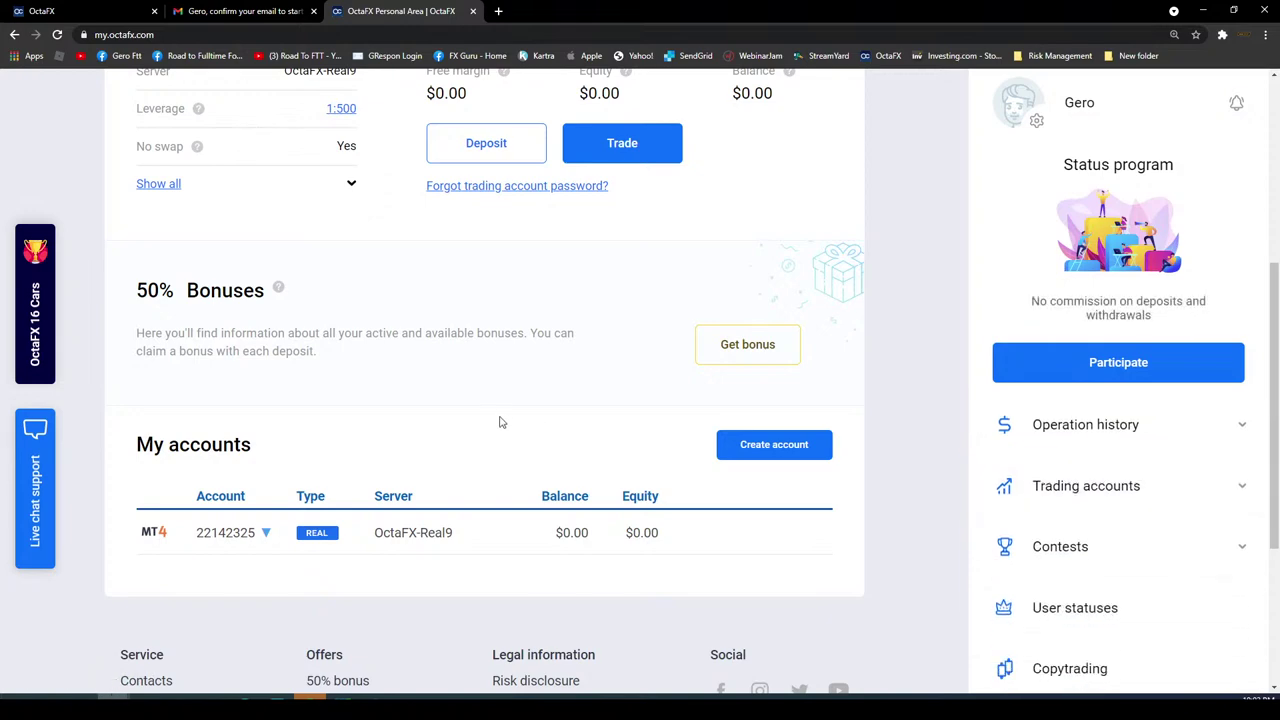
scroll(515, 421, "up", 2)
scroll(515, 421, "down", 2)
scroll(397, 374, "up", 2)
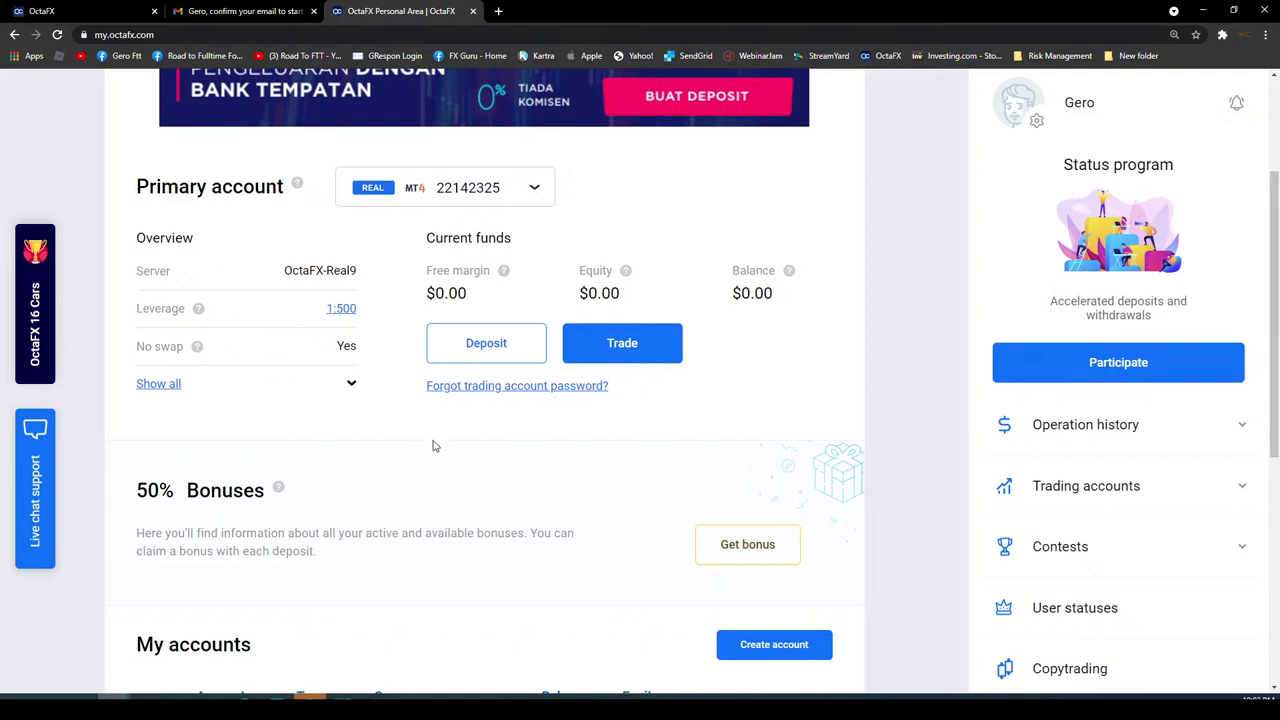
scroll(434, 446, "up", 1)
scroll(434, 449, "down", 1)
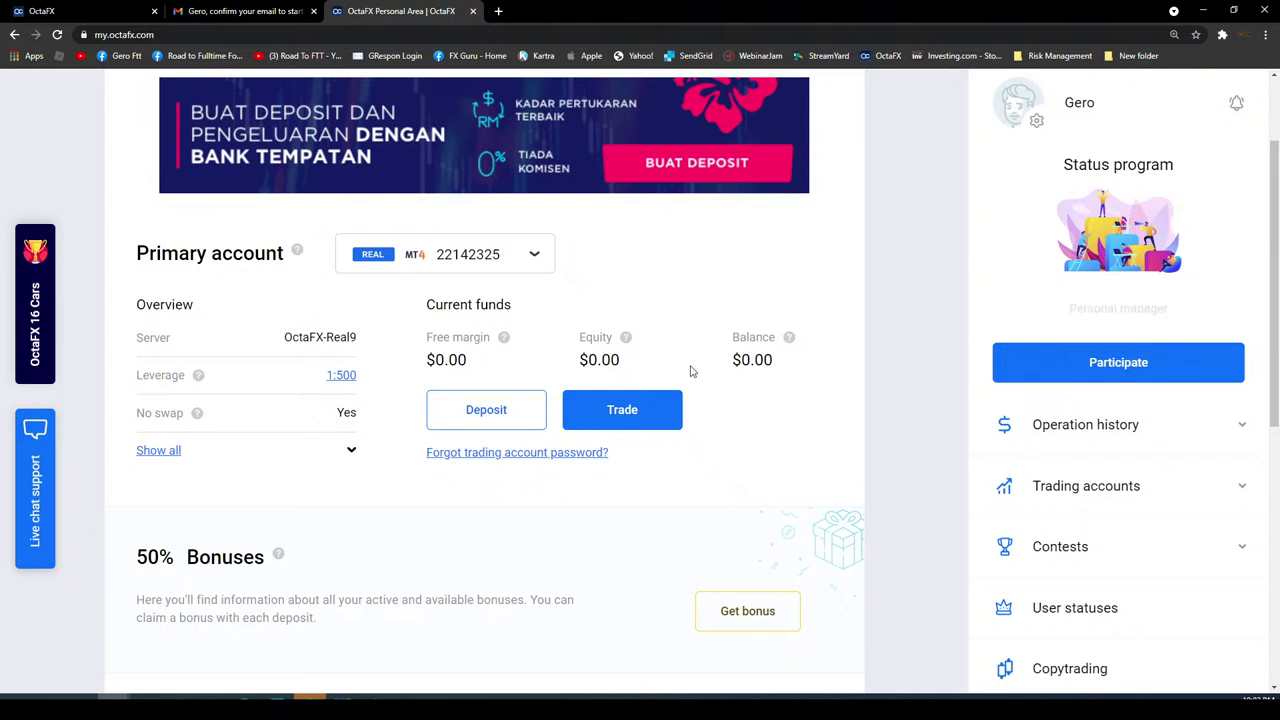
scroll(689, 369, "up", 2)
scroll(551, 366, "down", 5)
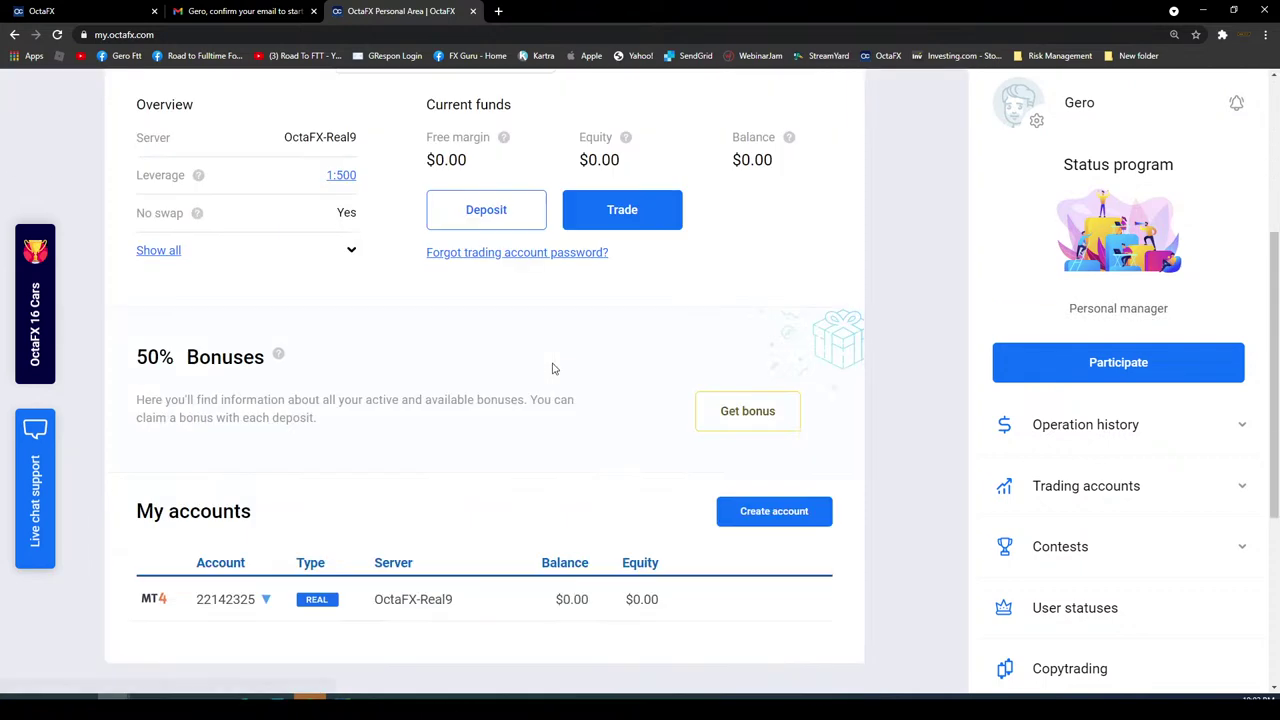
scroll(551, 366, "up", 2)
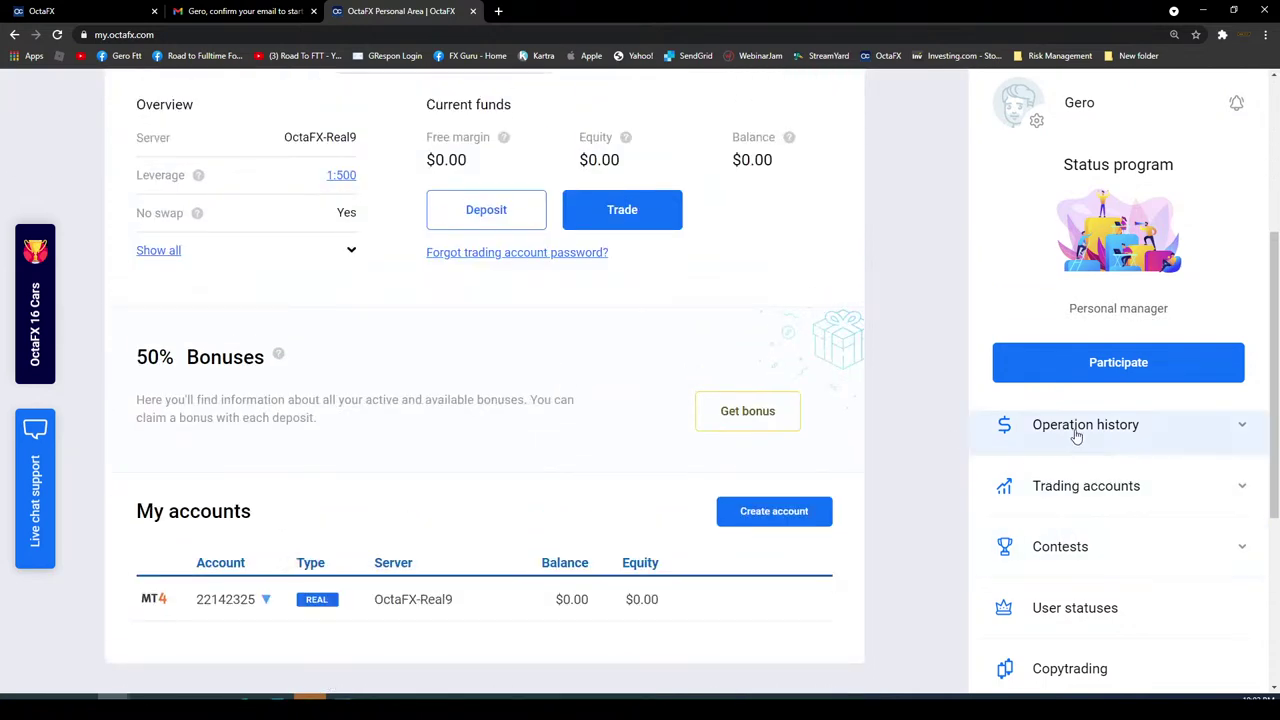
scroll(1077, 434, "up", 2)
scroll(1086, 443, "down", 3)
scroll(1089, 452, "up", 3)
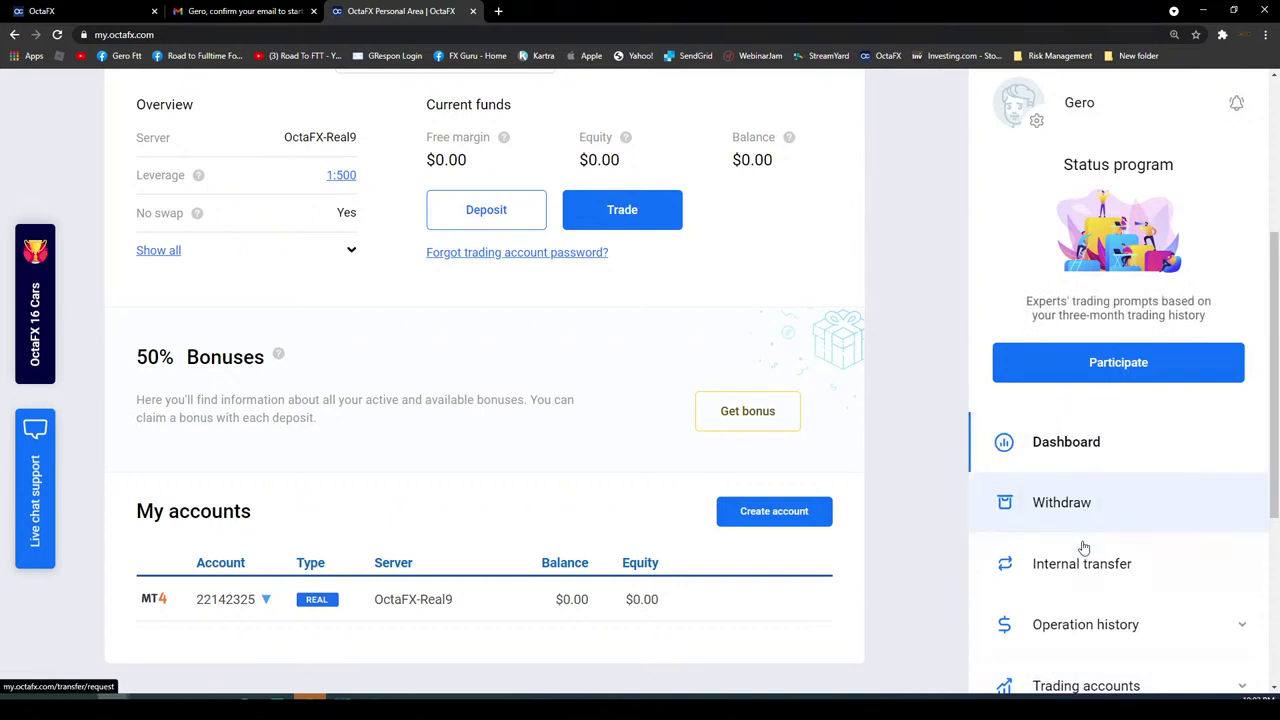
scroll(1086, 543, "down", 3)
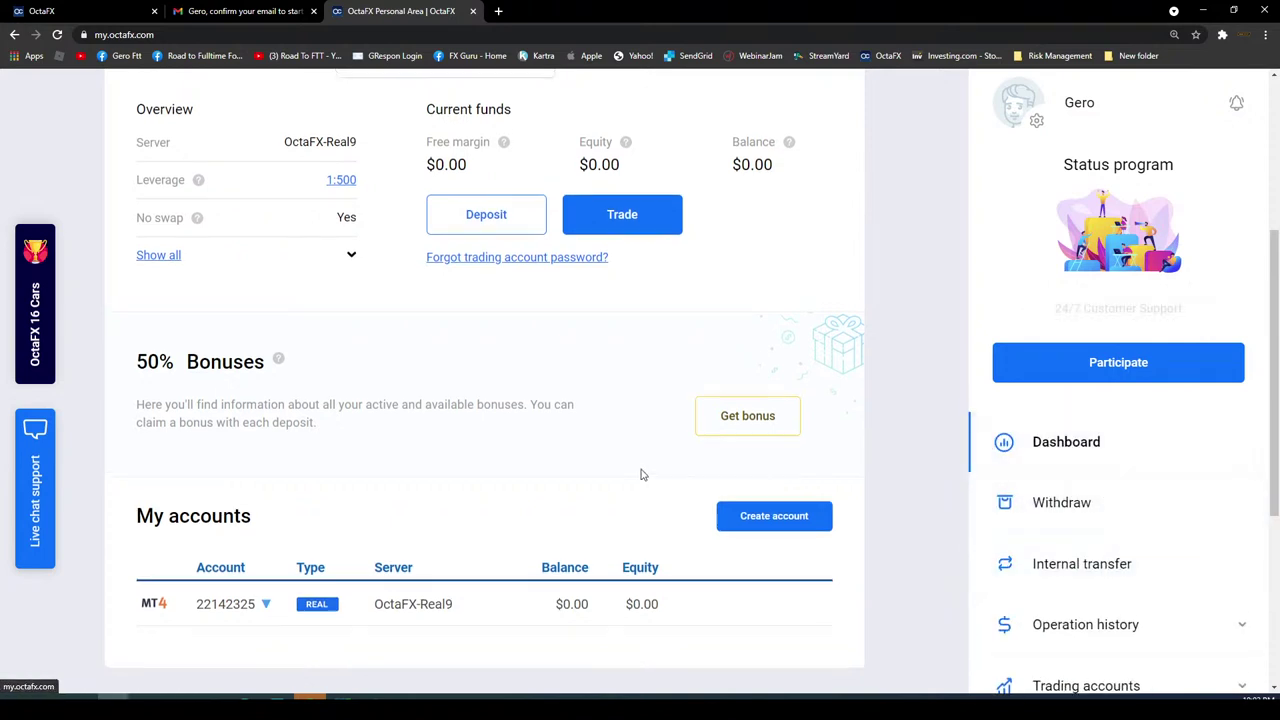
Review the deposit methods offered for the real MT4 account and return to the dashboard.
scroll(560, 465, "up", 2)
left_click(480, 410)
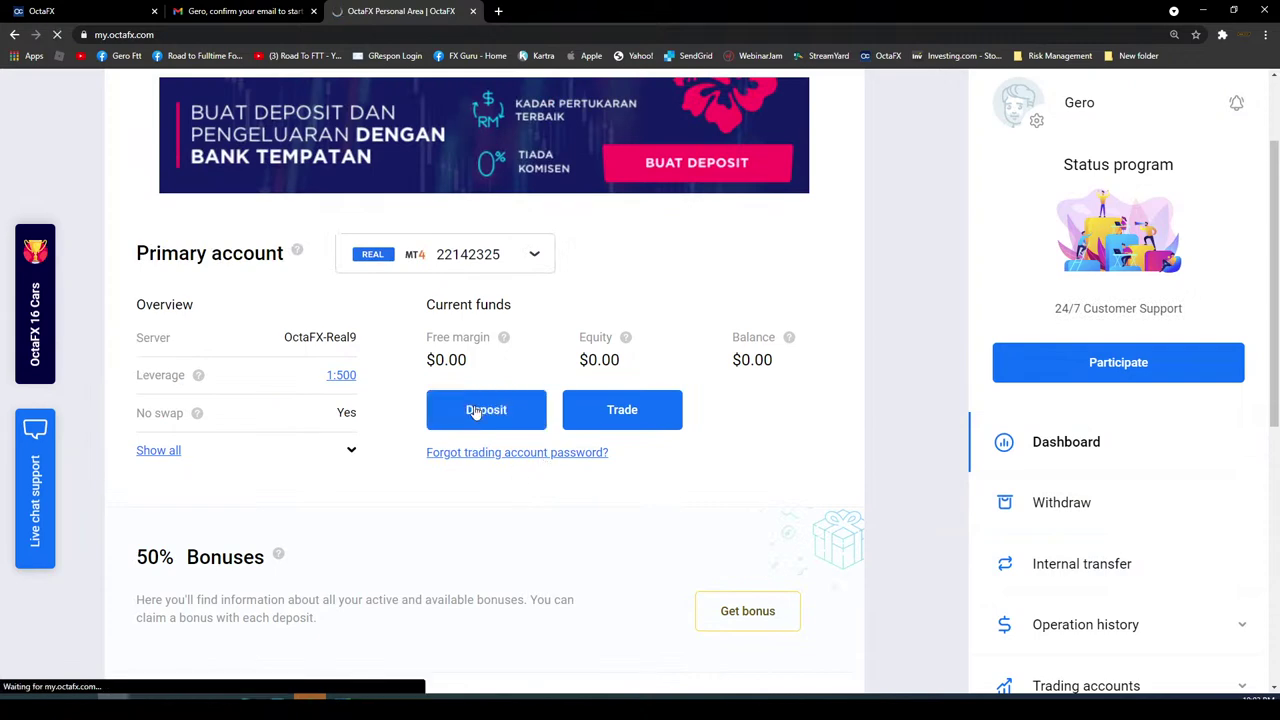
scroll(334, 376, "down", 1)
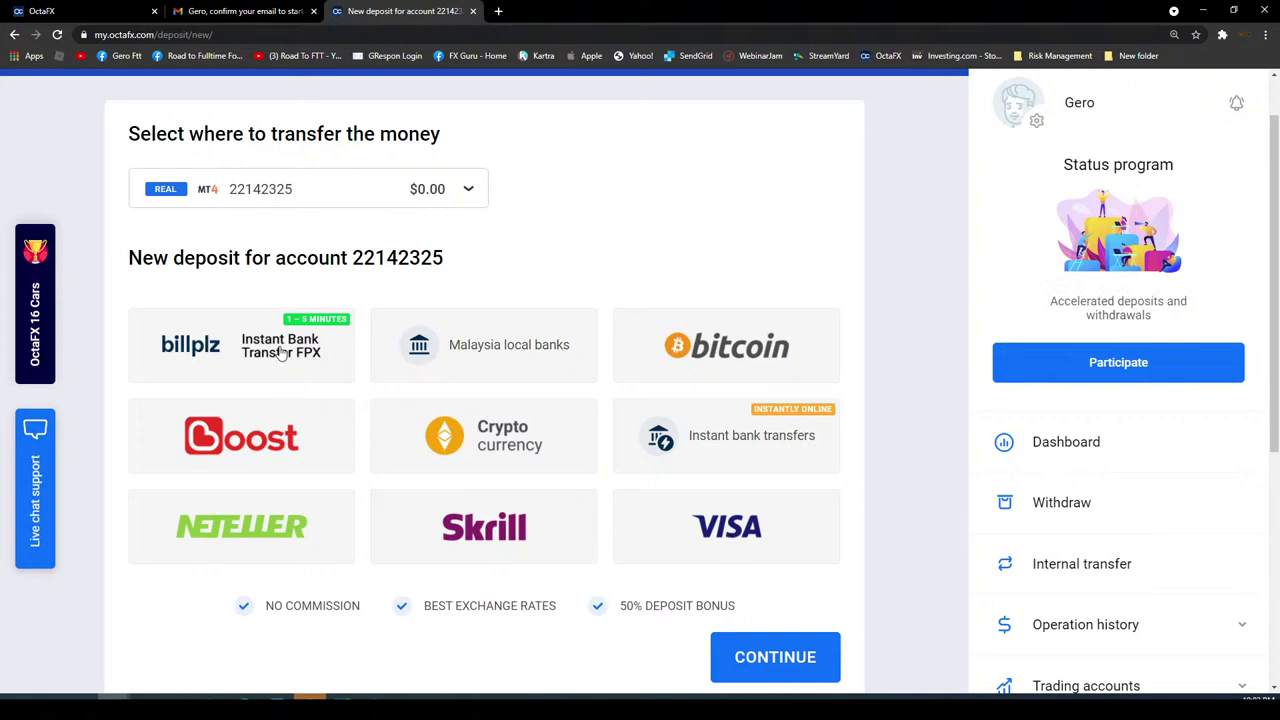
left_click(15, 35)
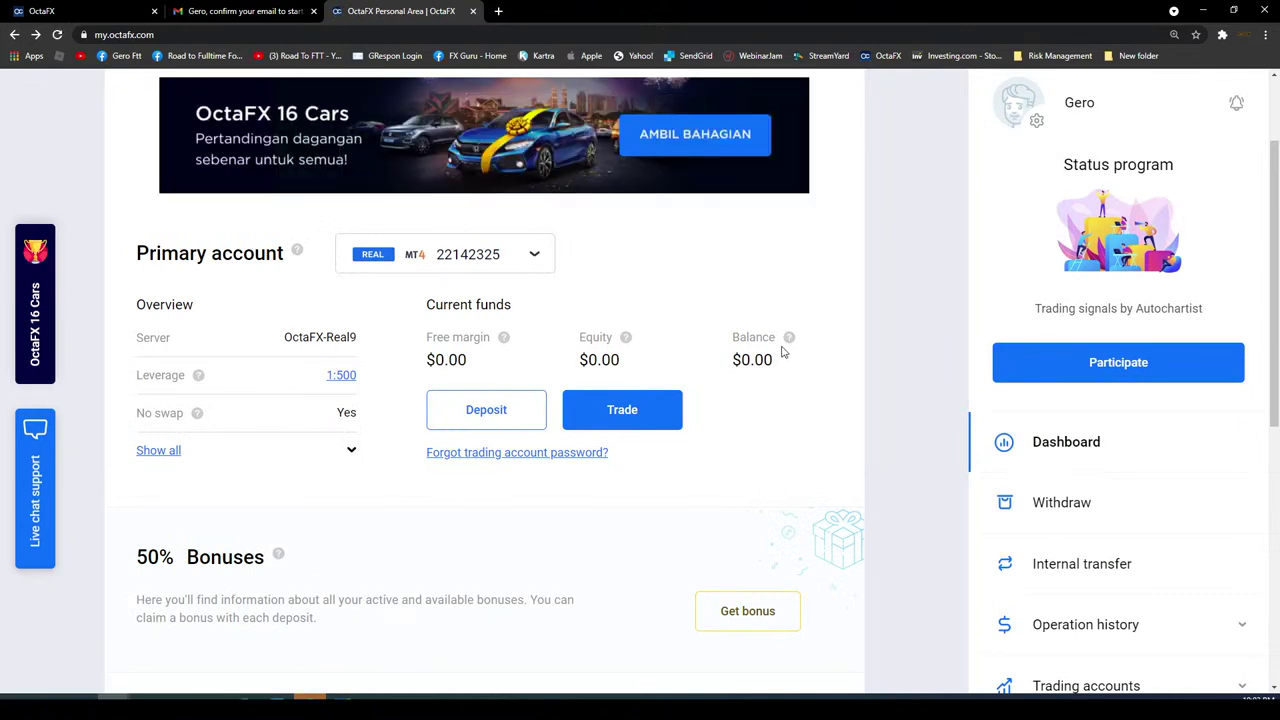
scroll(783, 352, "down", 2)
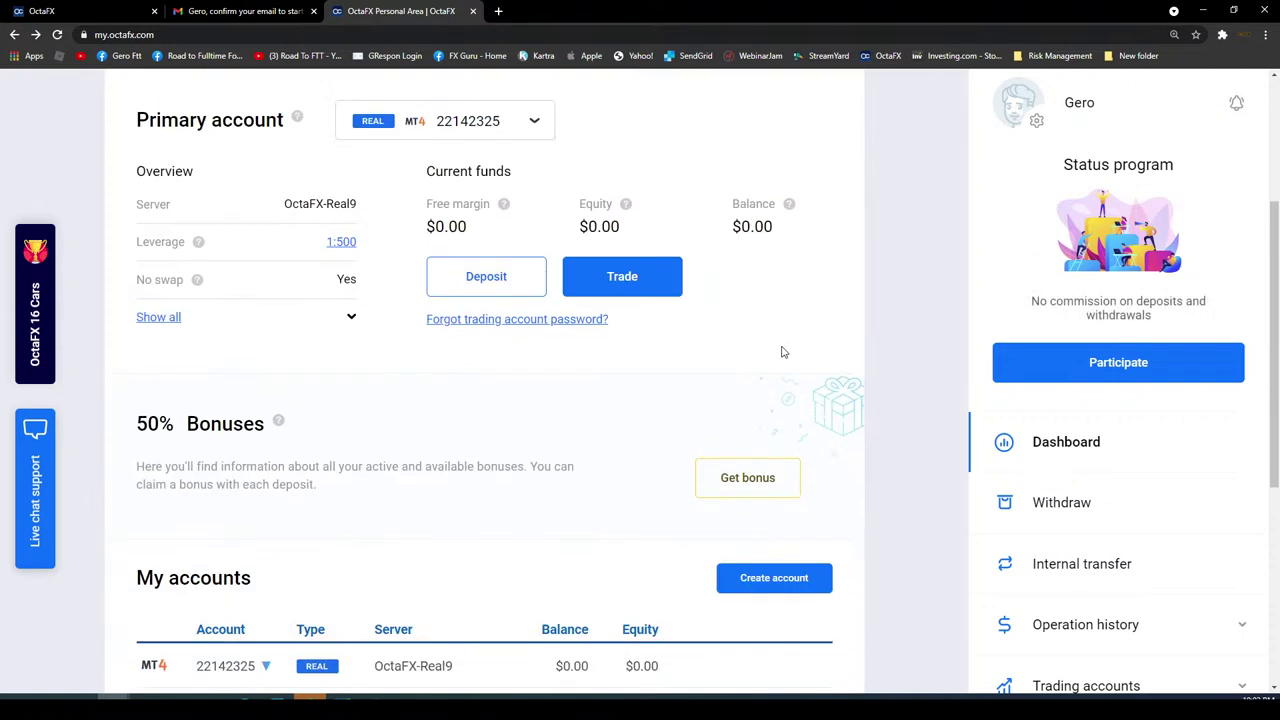
scroll(770, 350, "down", 2)
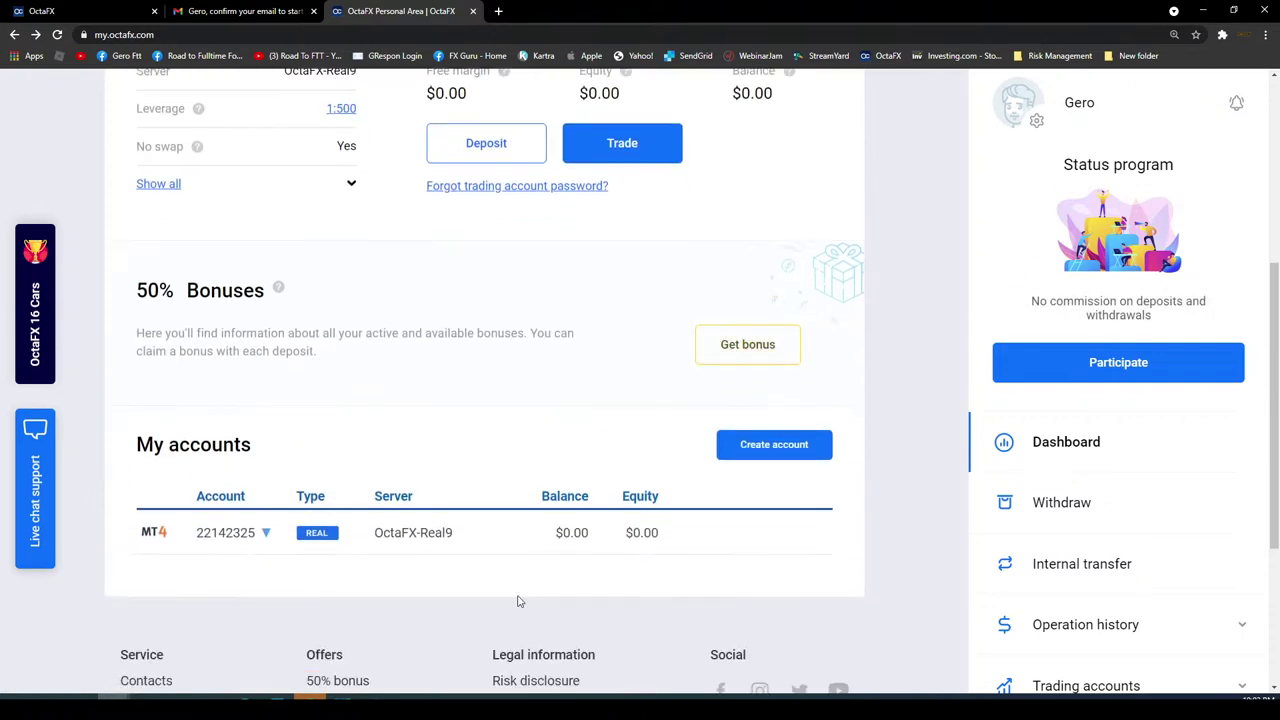
scroll(544, 538, "up", 1)
scroll(544, 538, "up", 3)
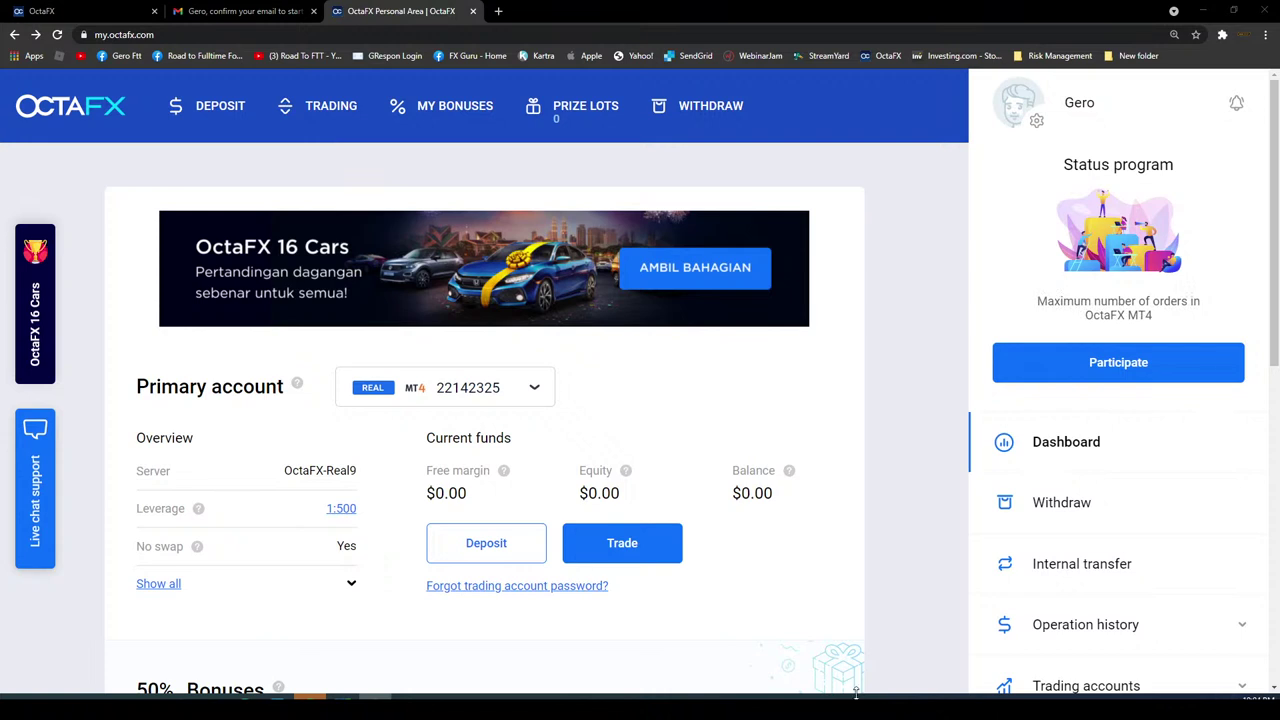
Switch to the PowerPoint presentation and add a two-column comparison slide after slide 10.
key("alt+Tab")
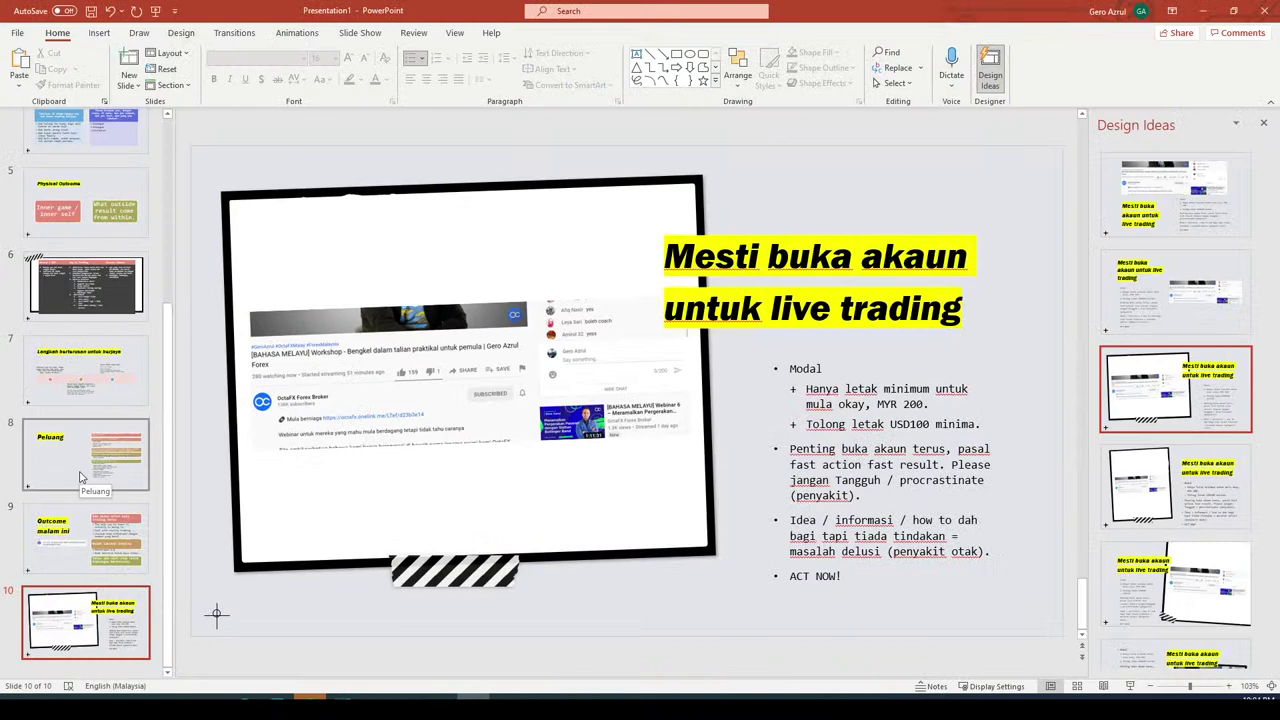
left_click(92, 616)
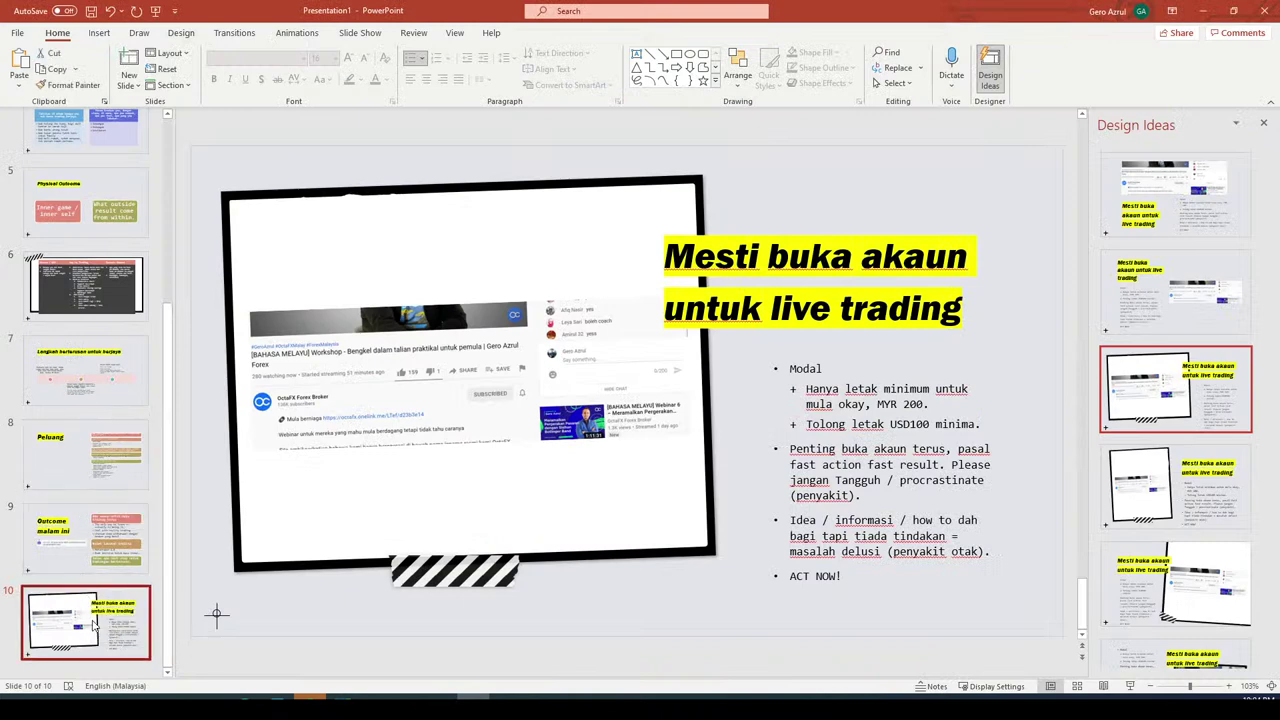
left_click(129, 85)
left_click(224, 210)
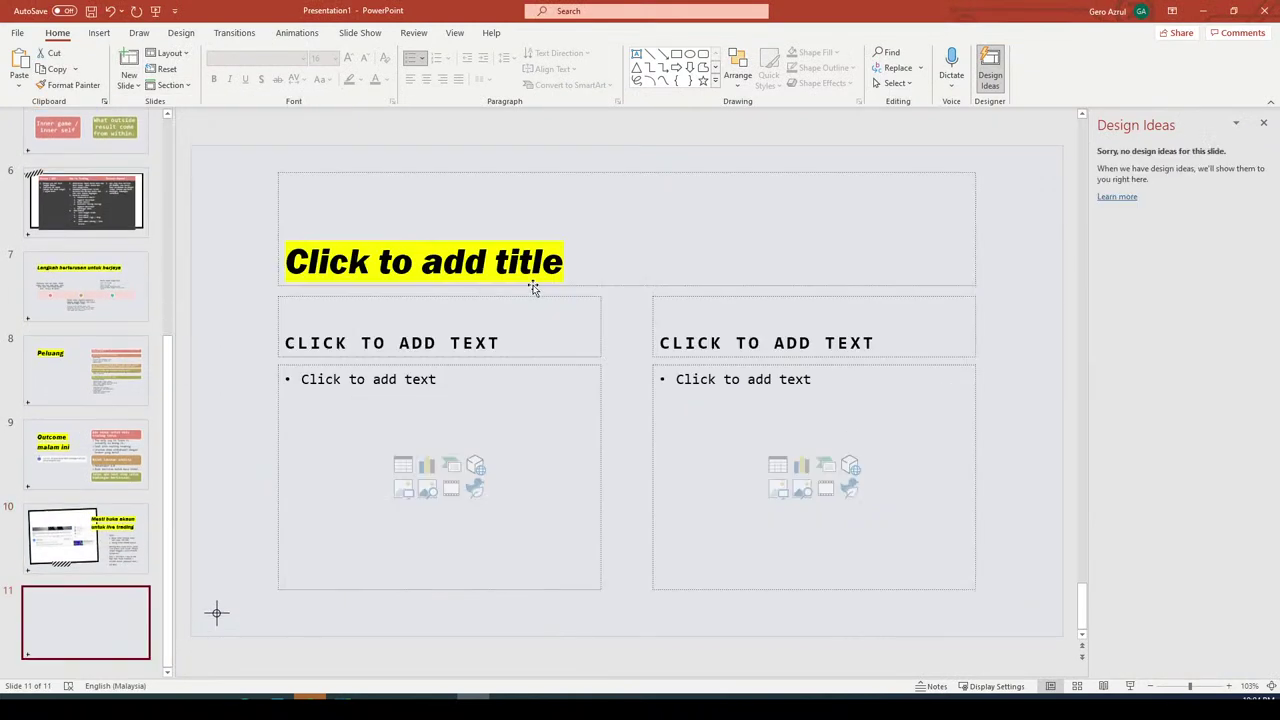
Title the new slide "Beza Demo vs Real".
left_click(524, 264)
type("K")
key("BackSpace")
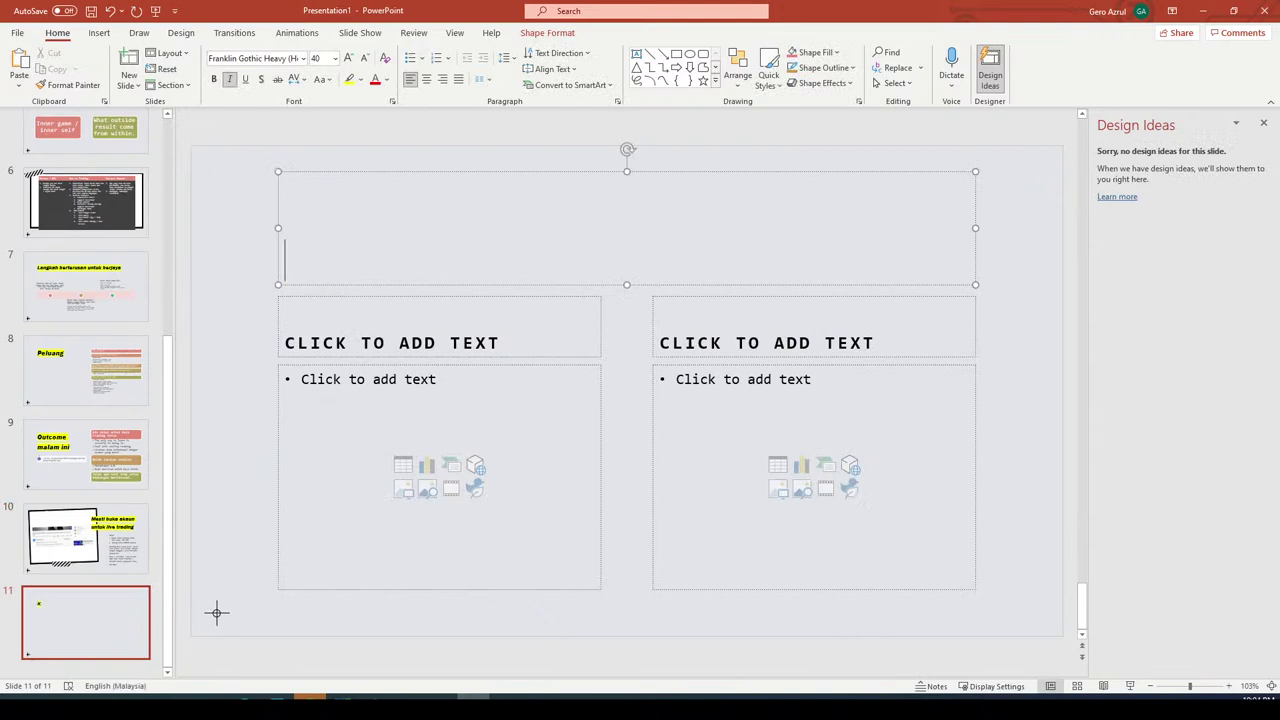
type("Beza Demo ")
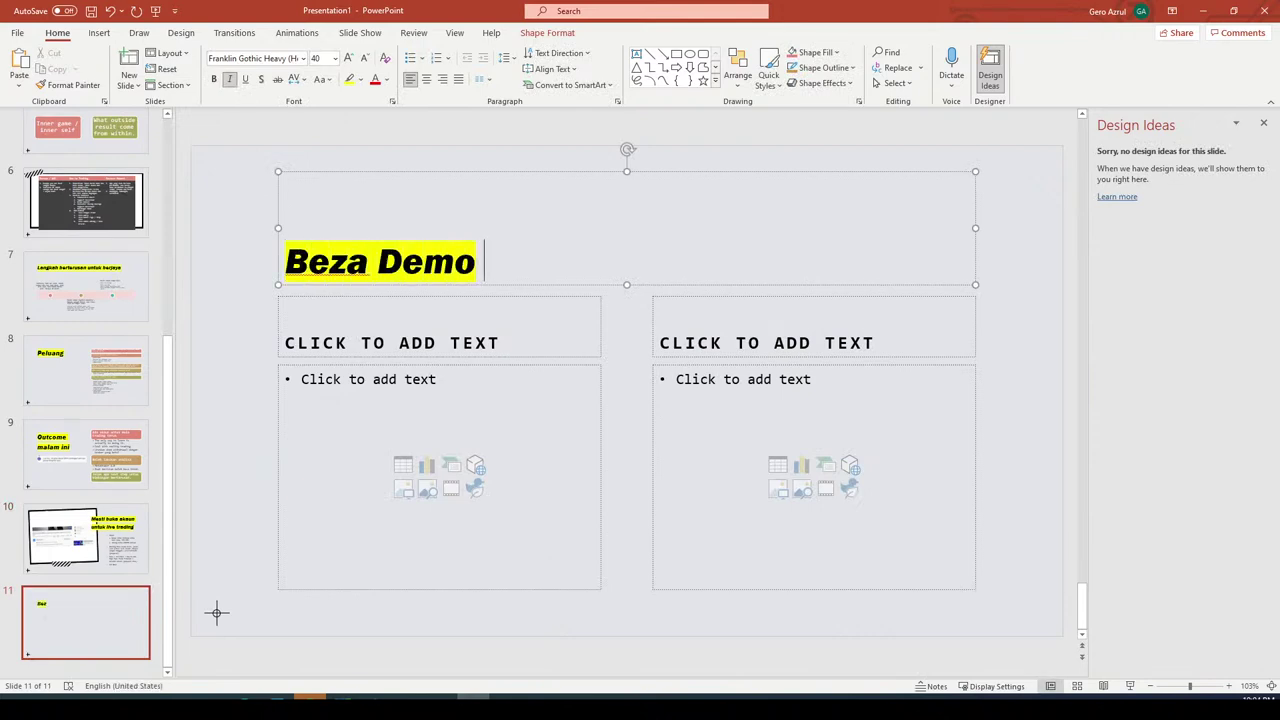
type("vs Real")
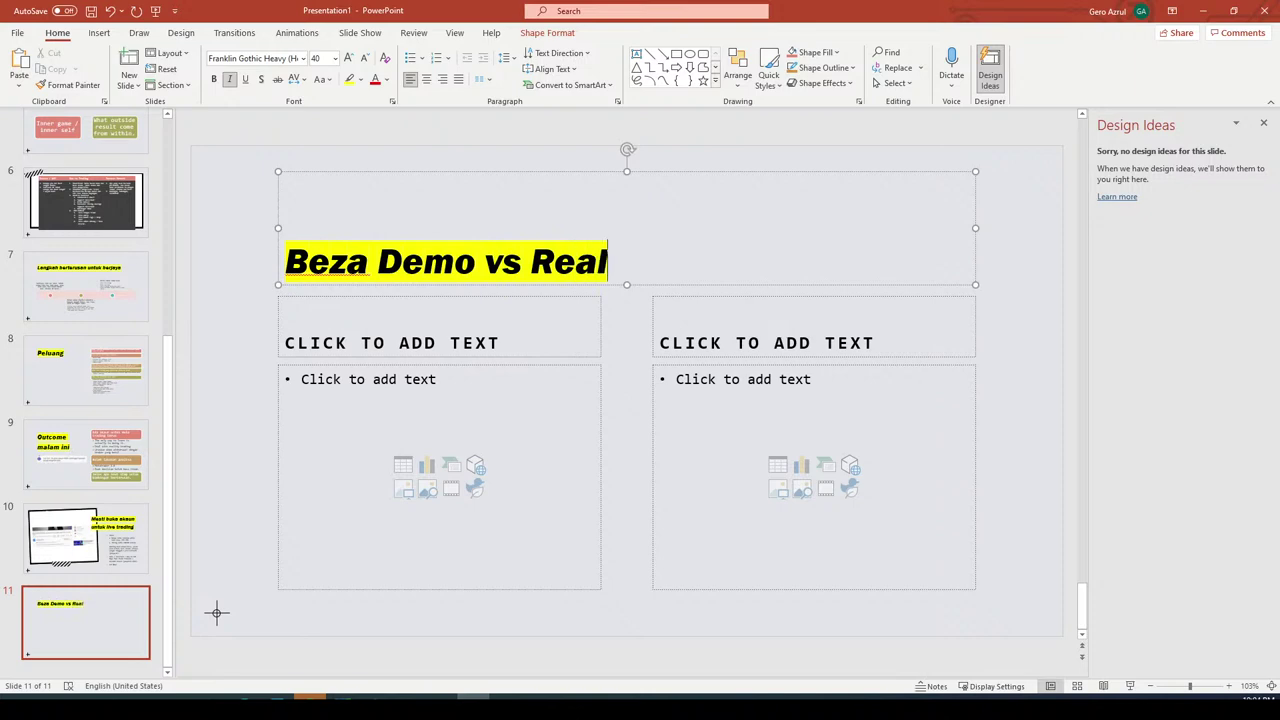
Enter "Demo" and "Real" as the headings of the first and second comparison columns.
left_click(429, 333)
type("Demo")
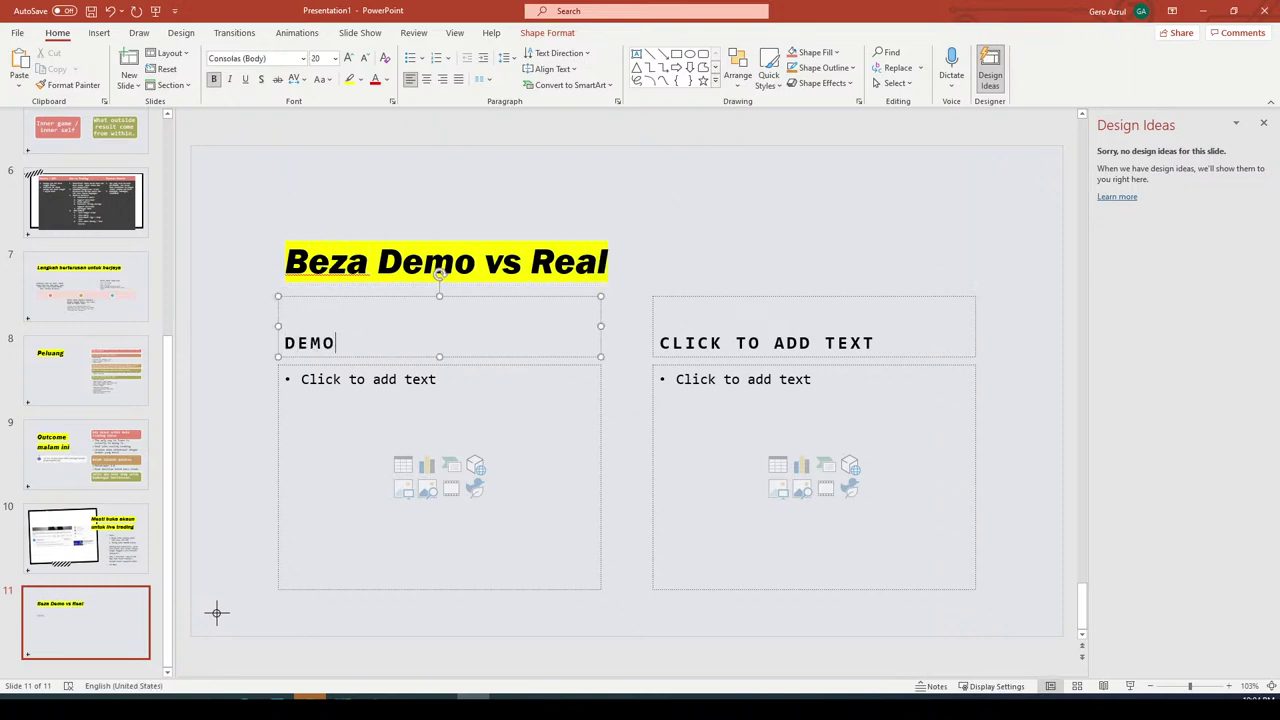
left_click(733, 334)
type("Real")
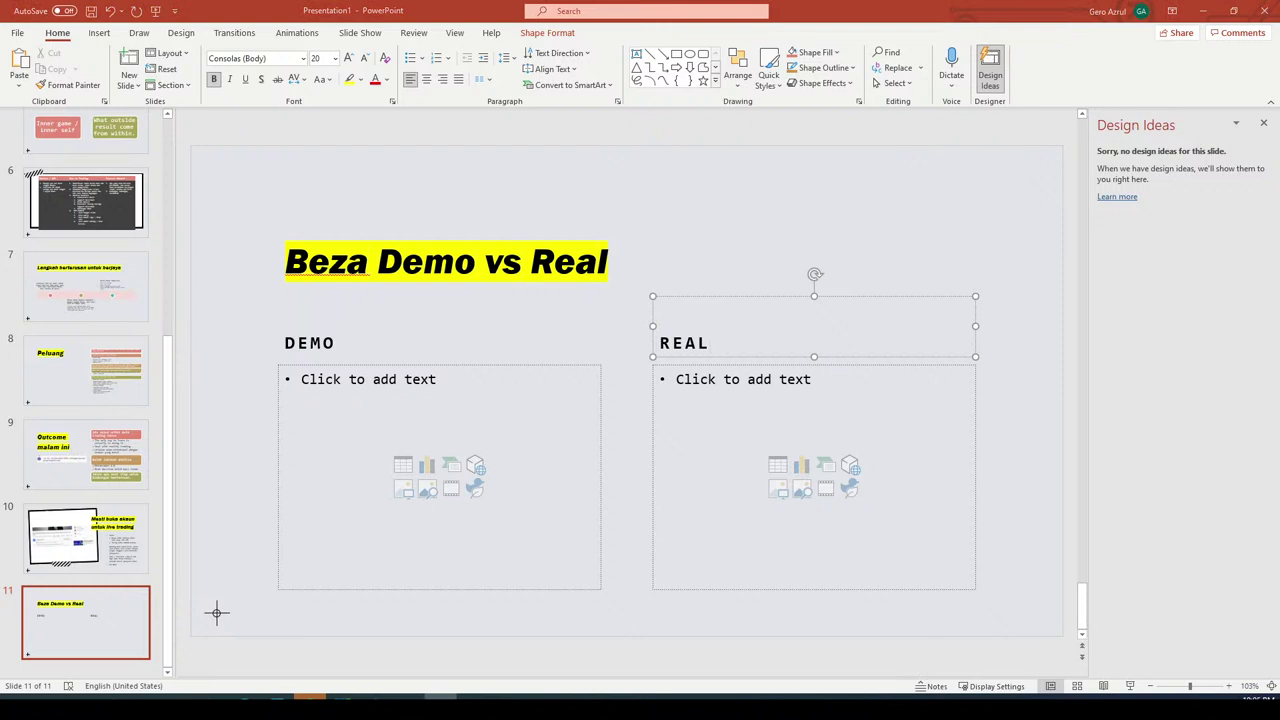
Begin the first bullet under the Demo heading with "Buka".
left_click(345, 392)
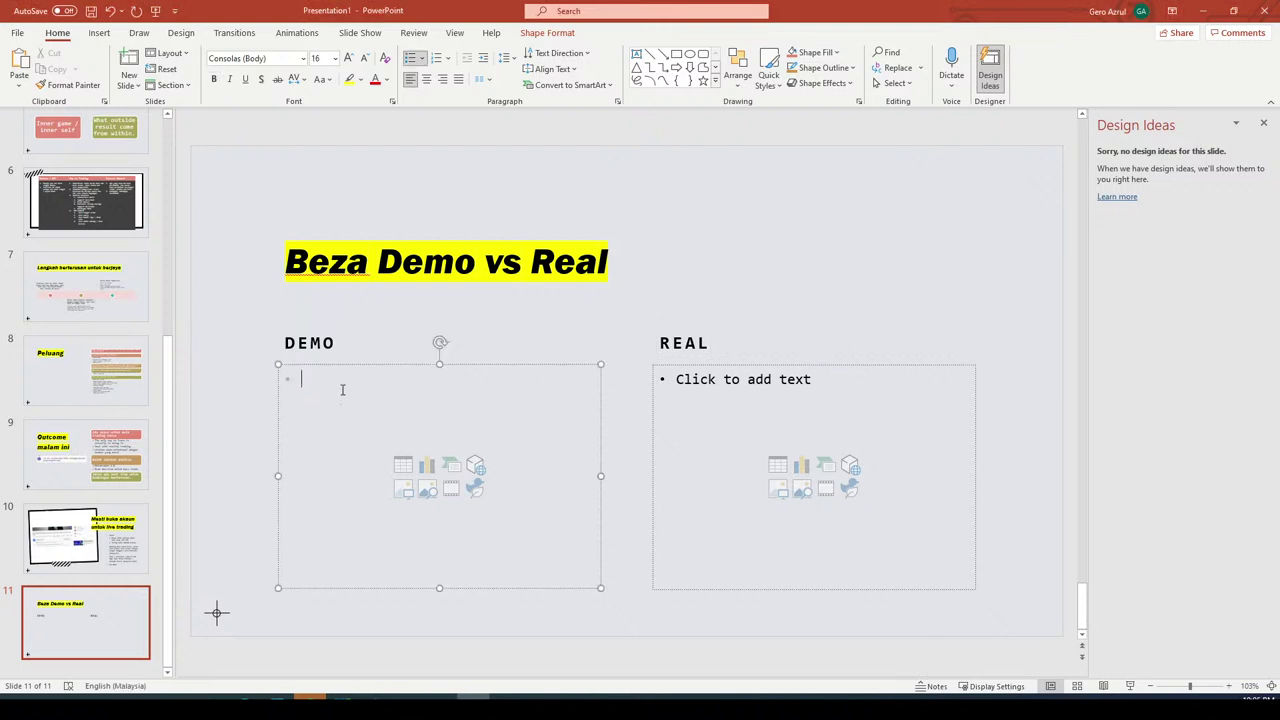
type("Buka")
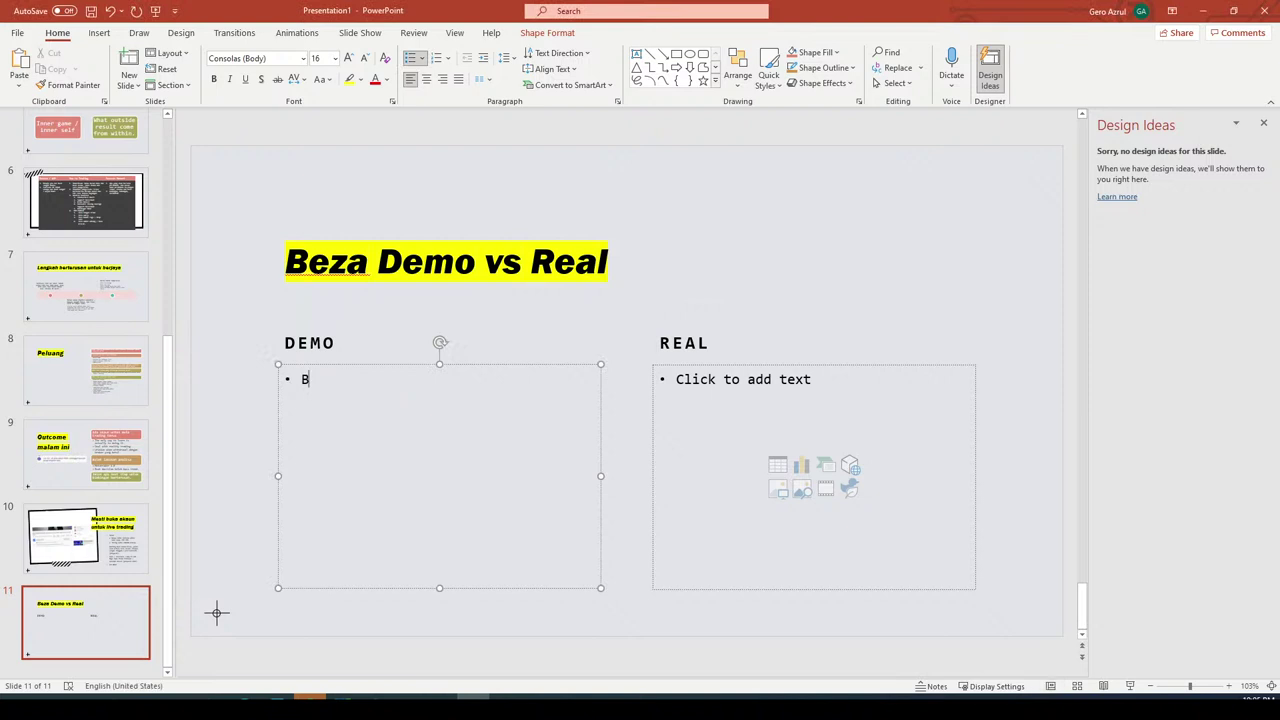